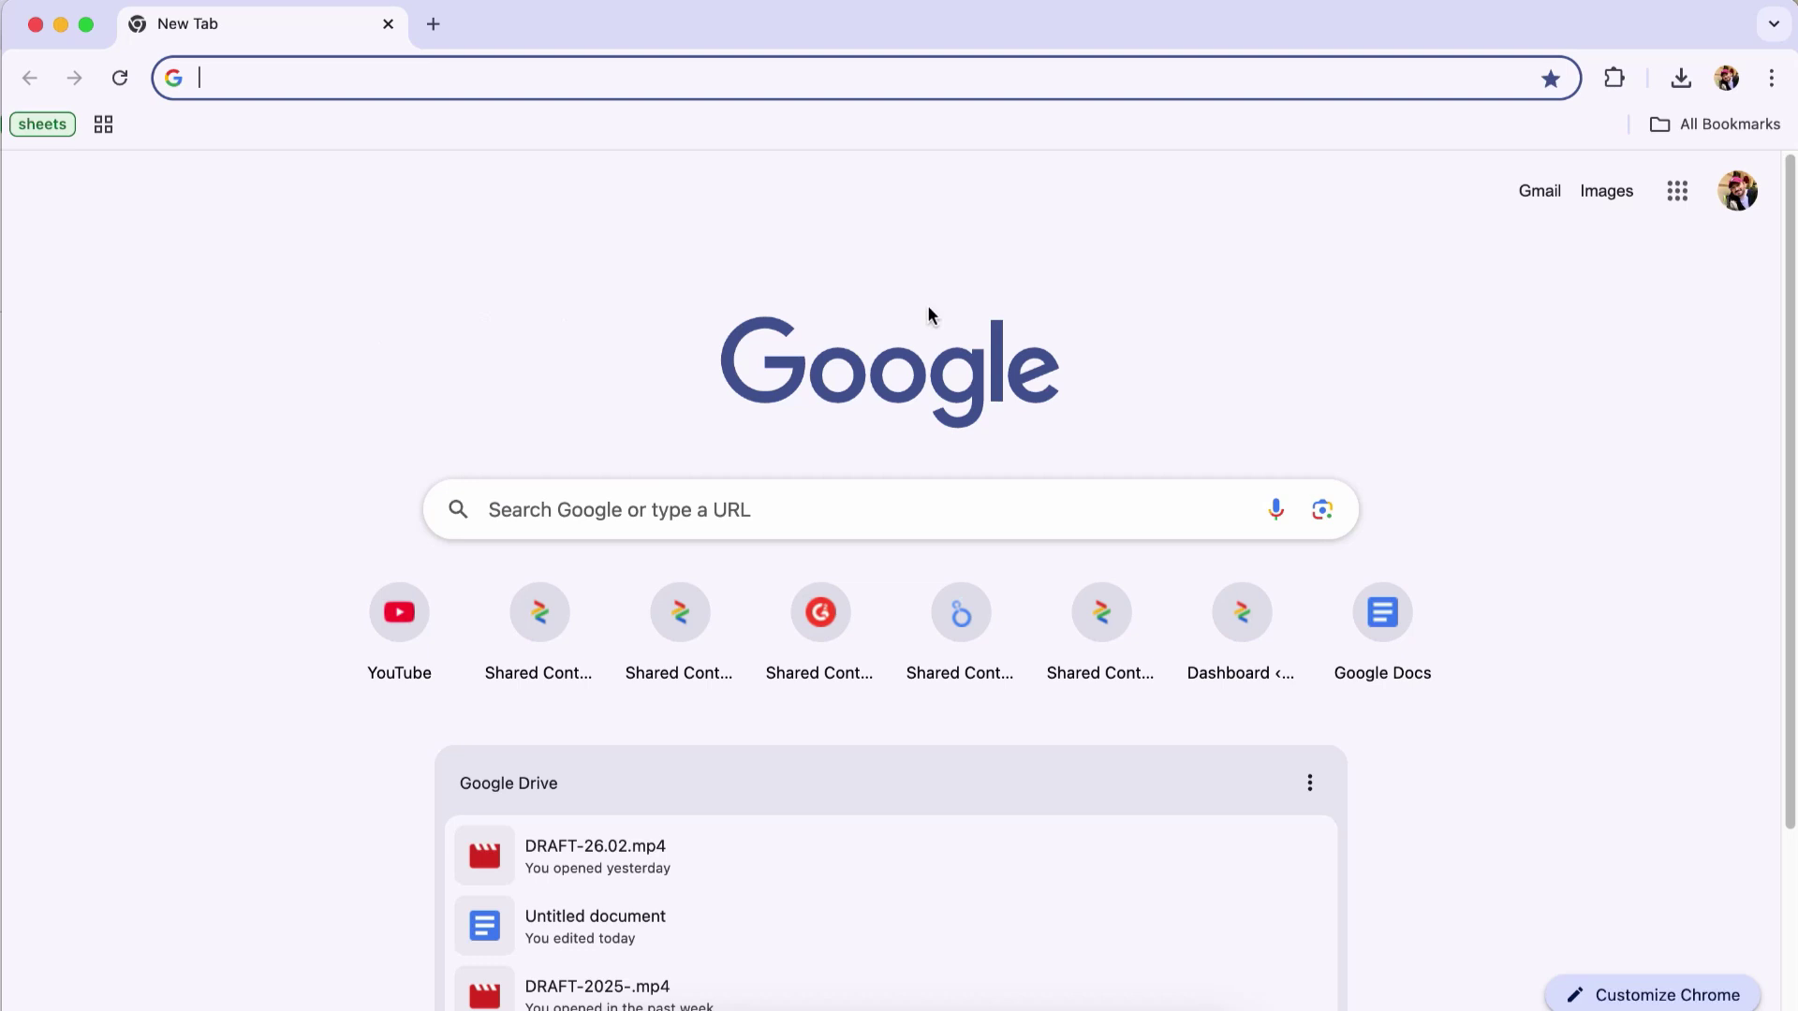
- Open the Google apps launcher from Chrome's new tab page
left_click(1678, 192)
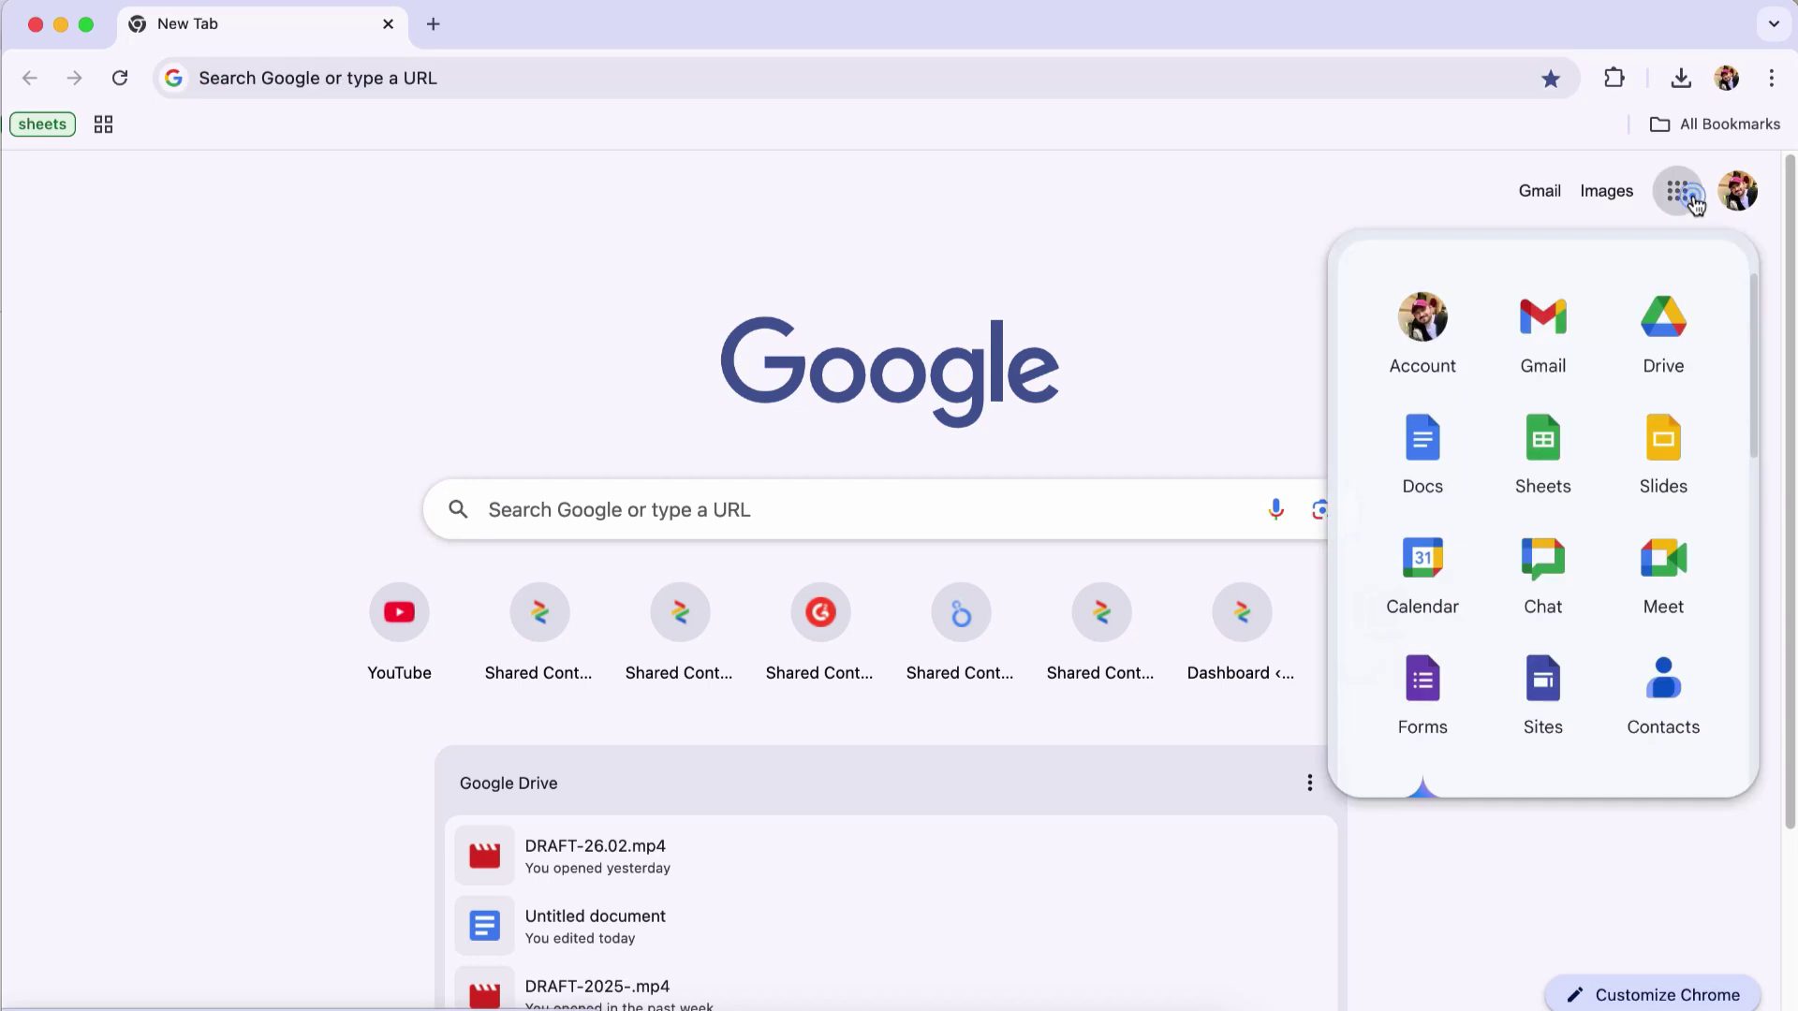
- Open Google Contacts, merge all 10 duplicates in Merge & fix, and recheck the list
left_click(1670, 699)
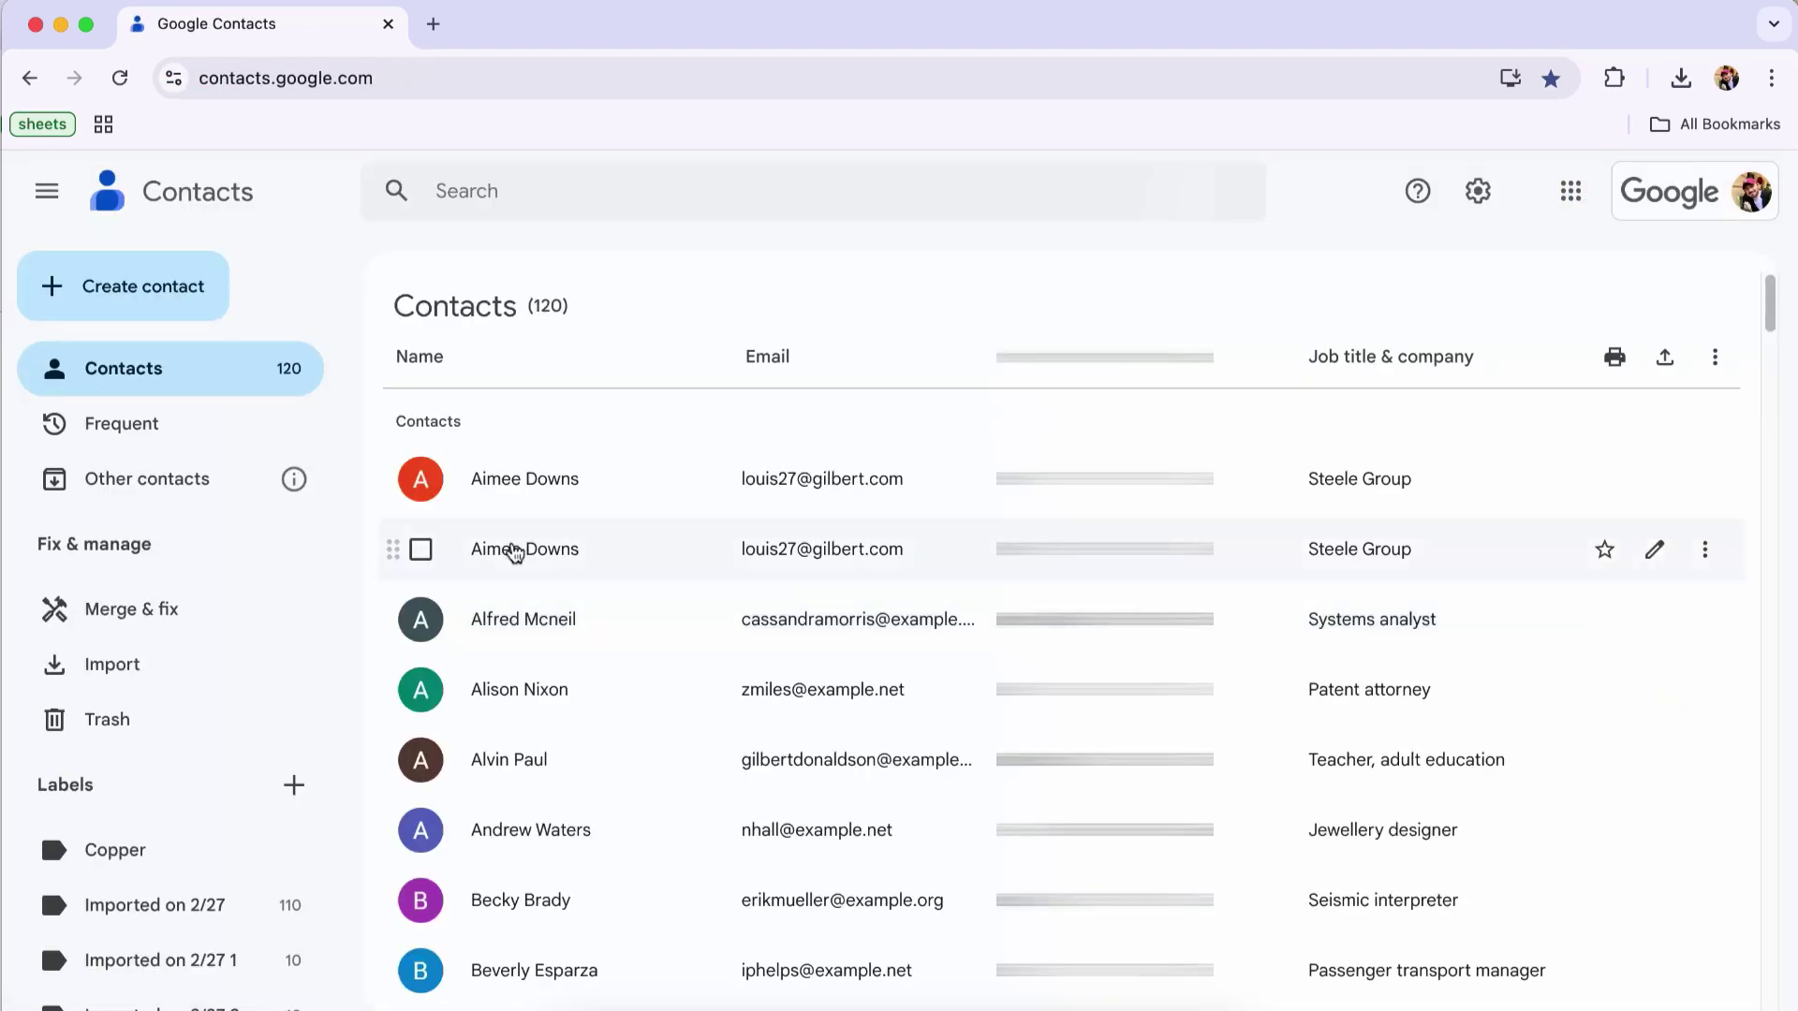
left_click(141, 608)
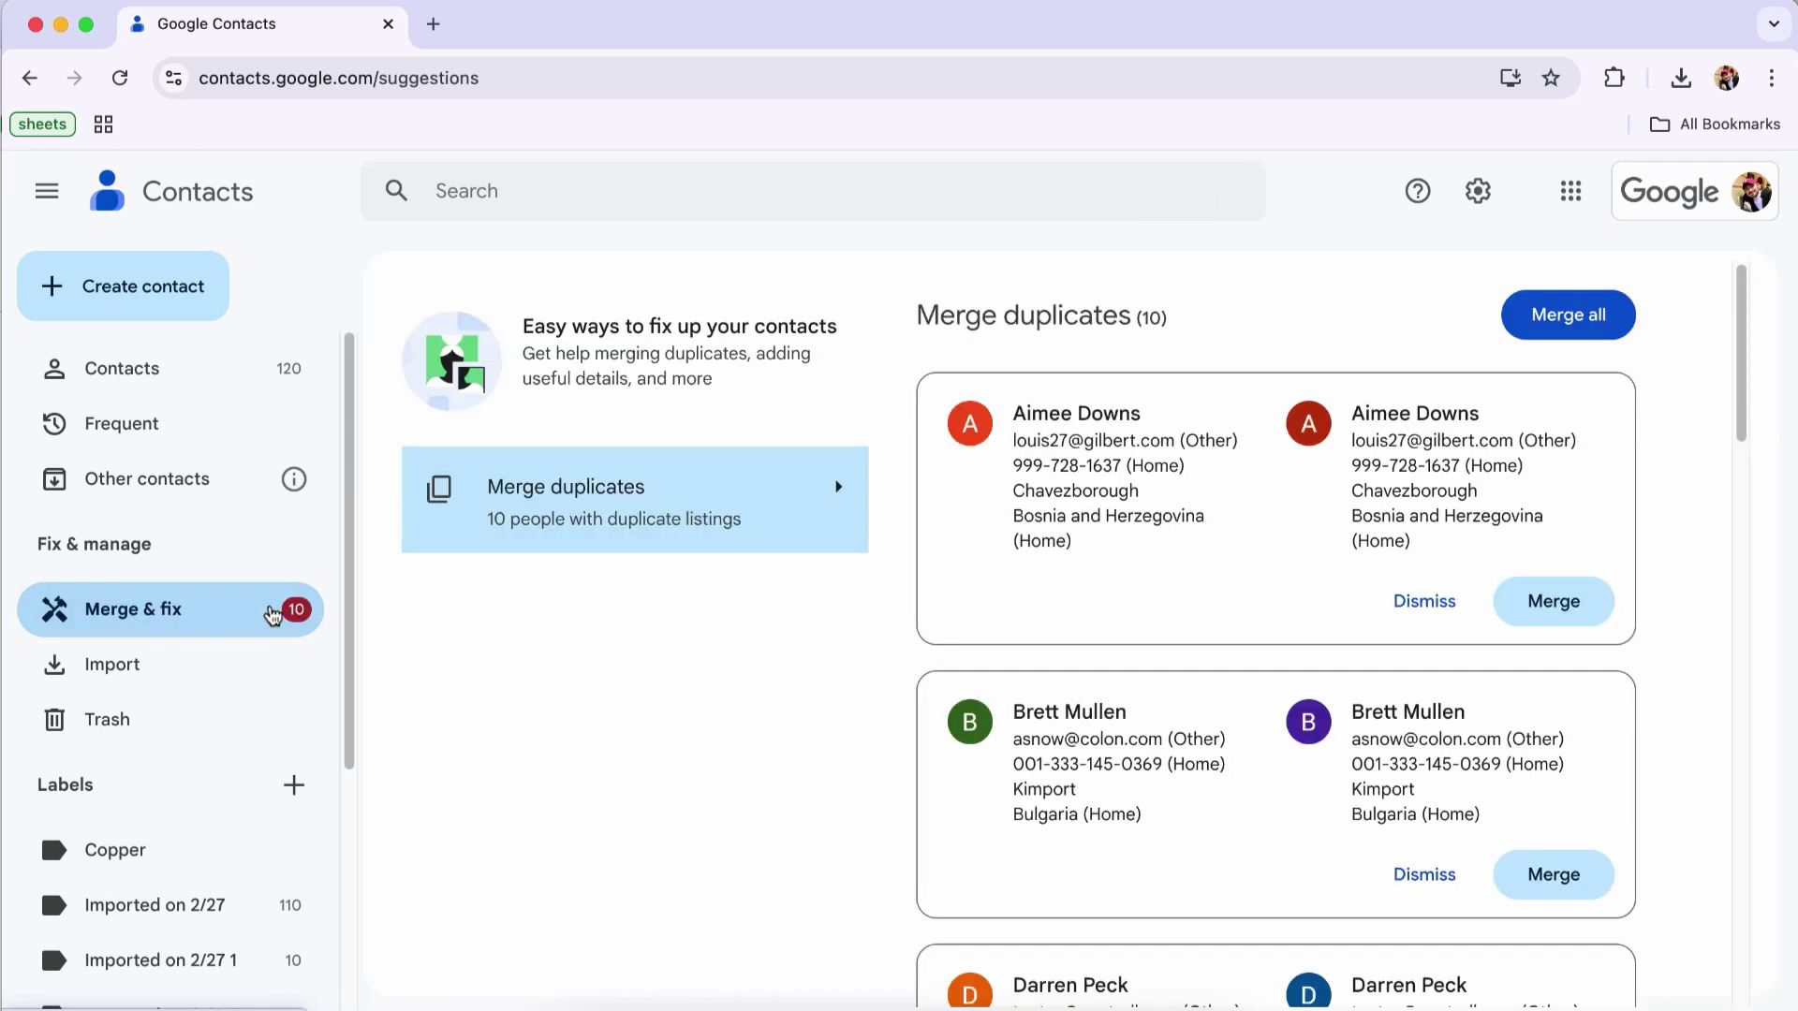
scroll(1278, 674, "down", 5)
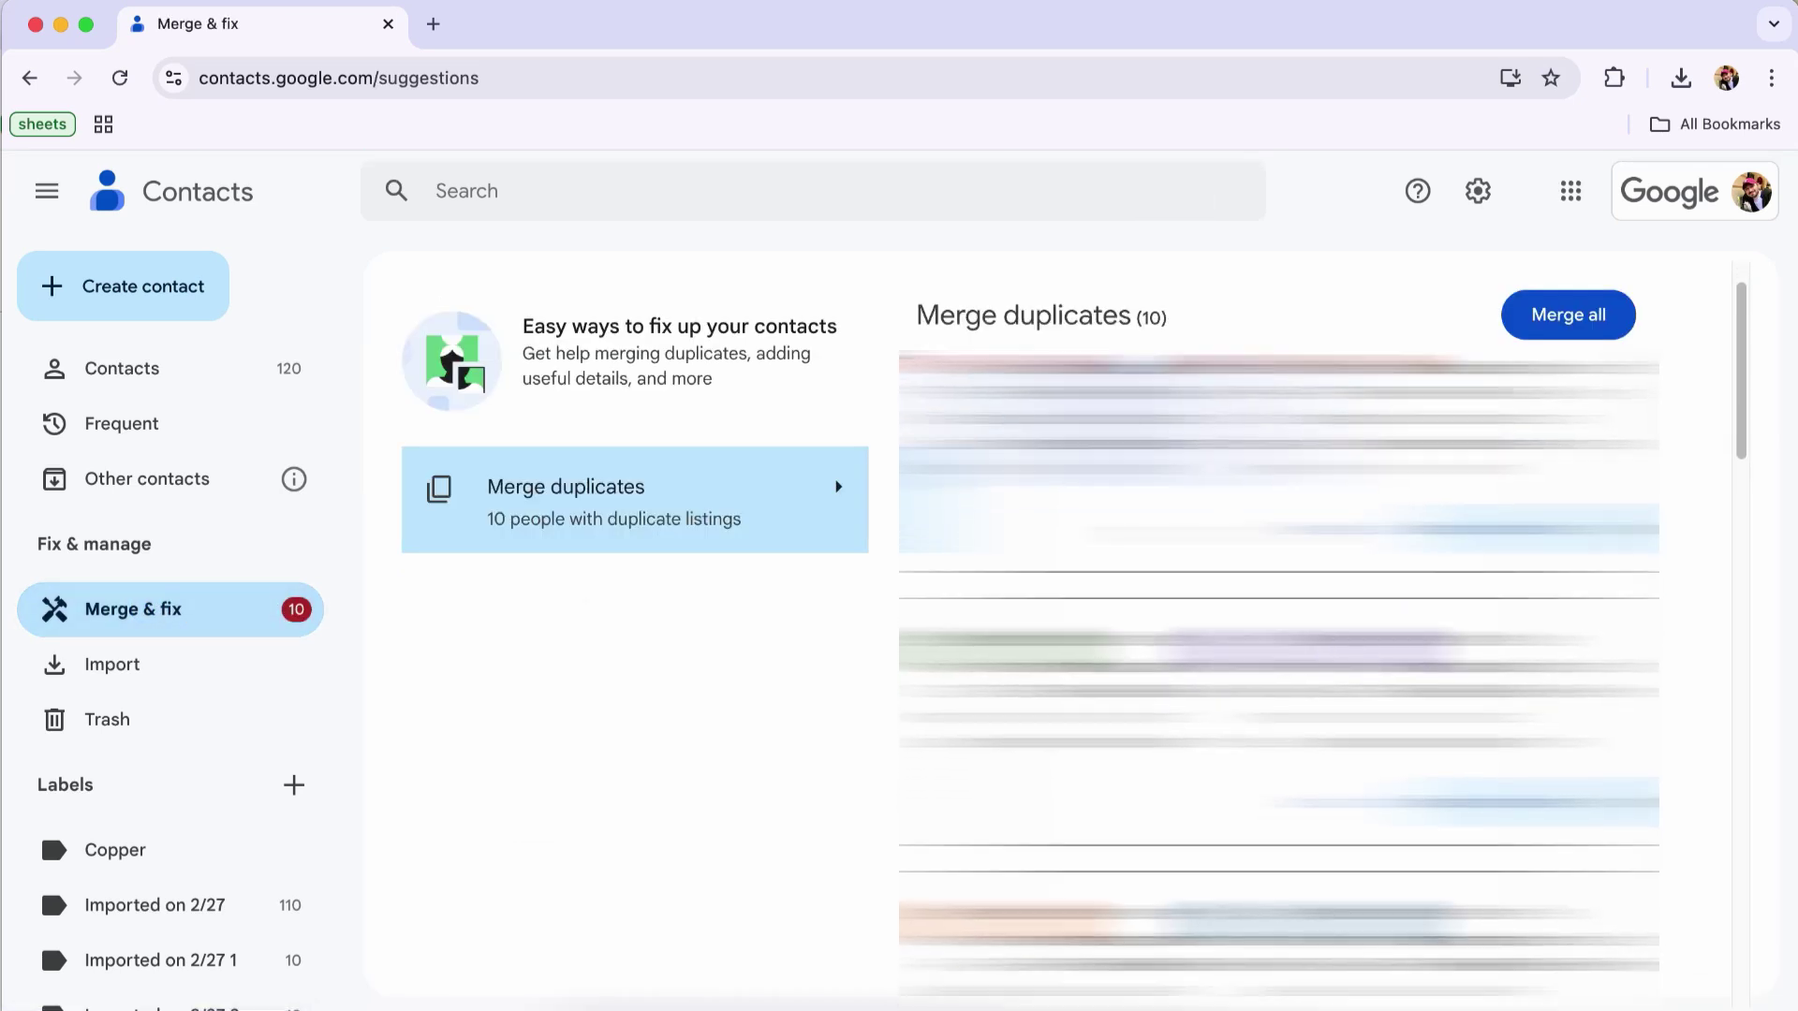
scroll(1279, 674, "down", 5)
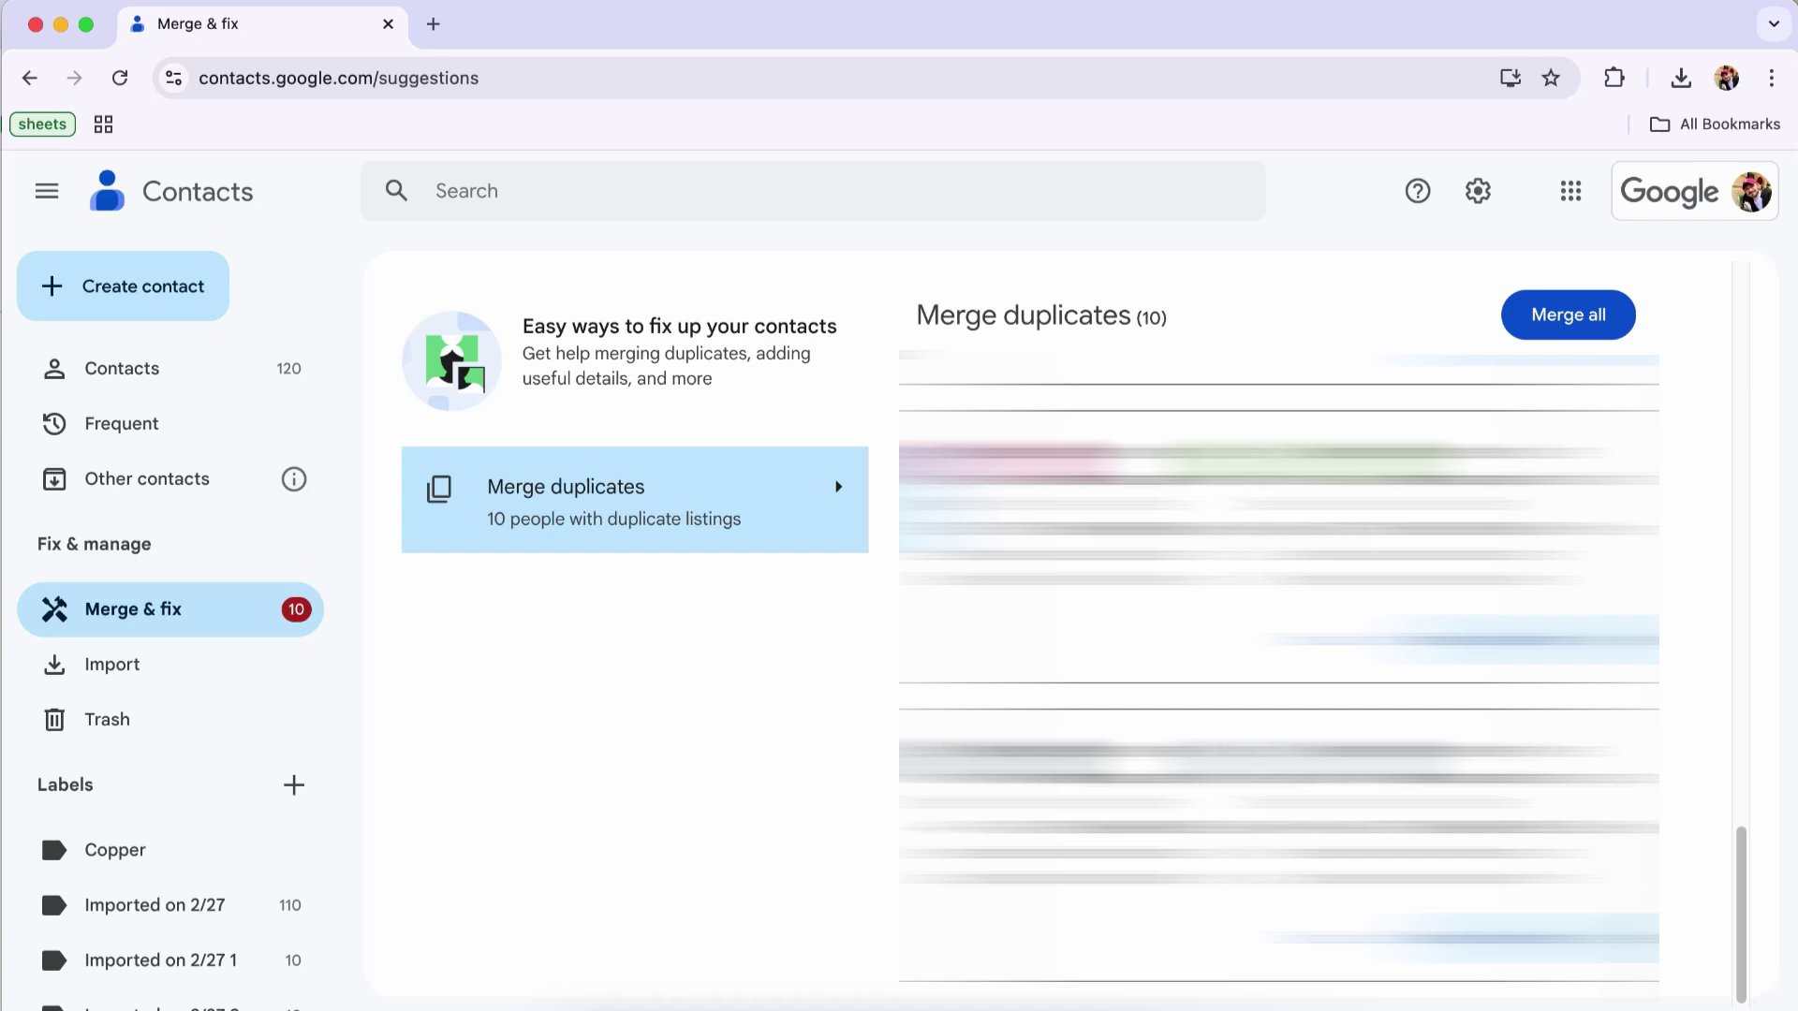
scroll(1279, 676, "up", 10)
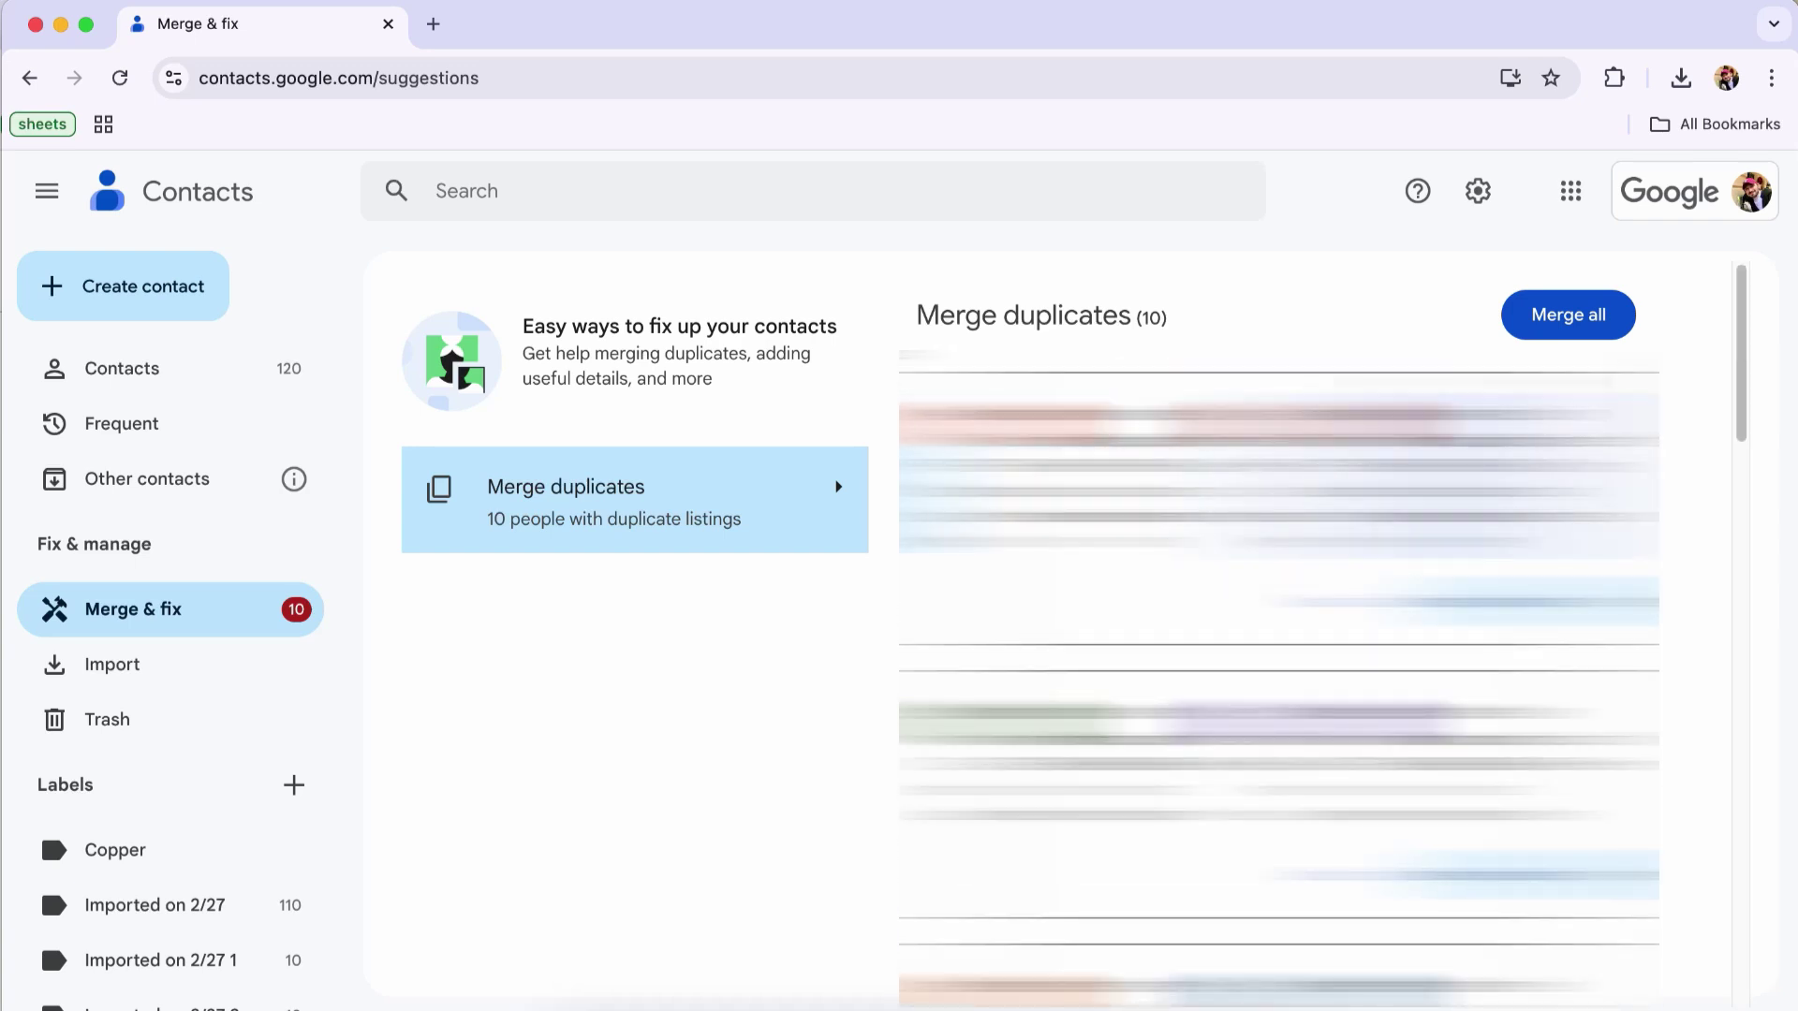
left_click(1569, 314)
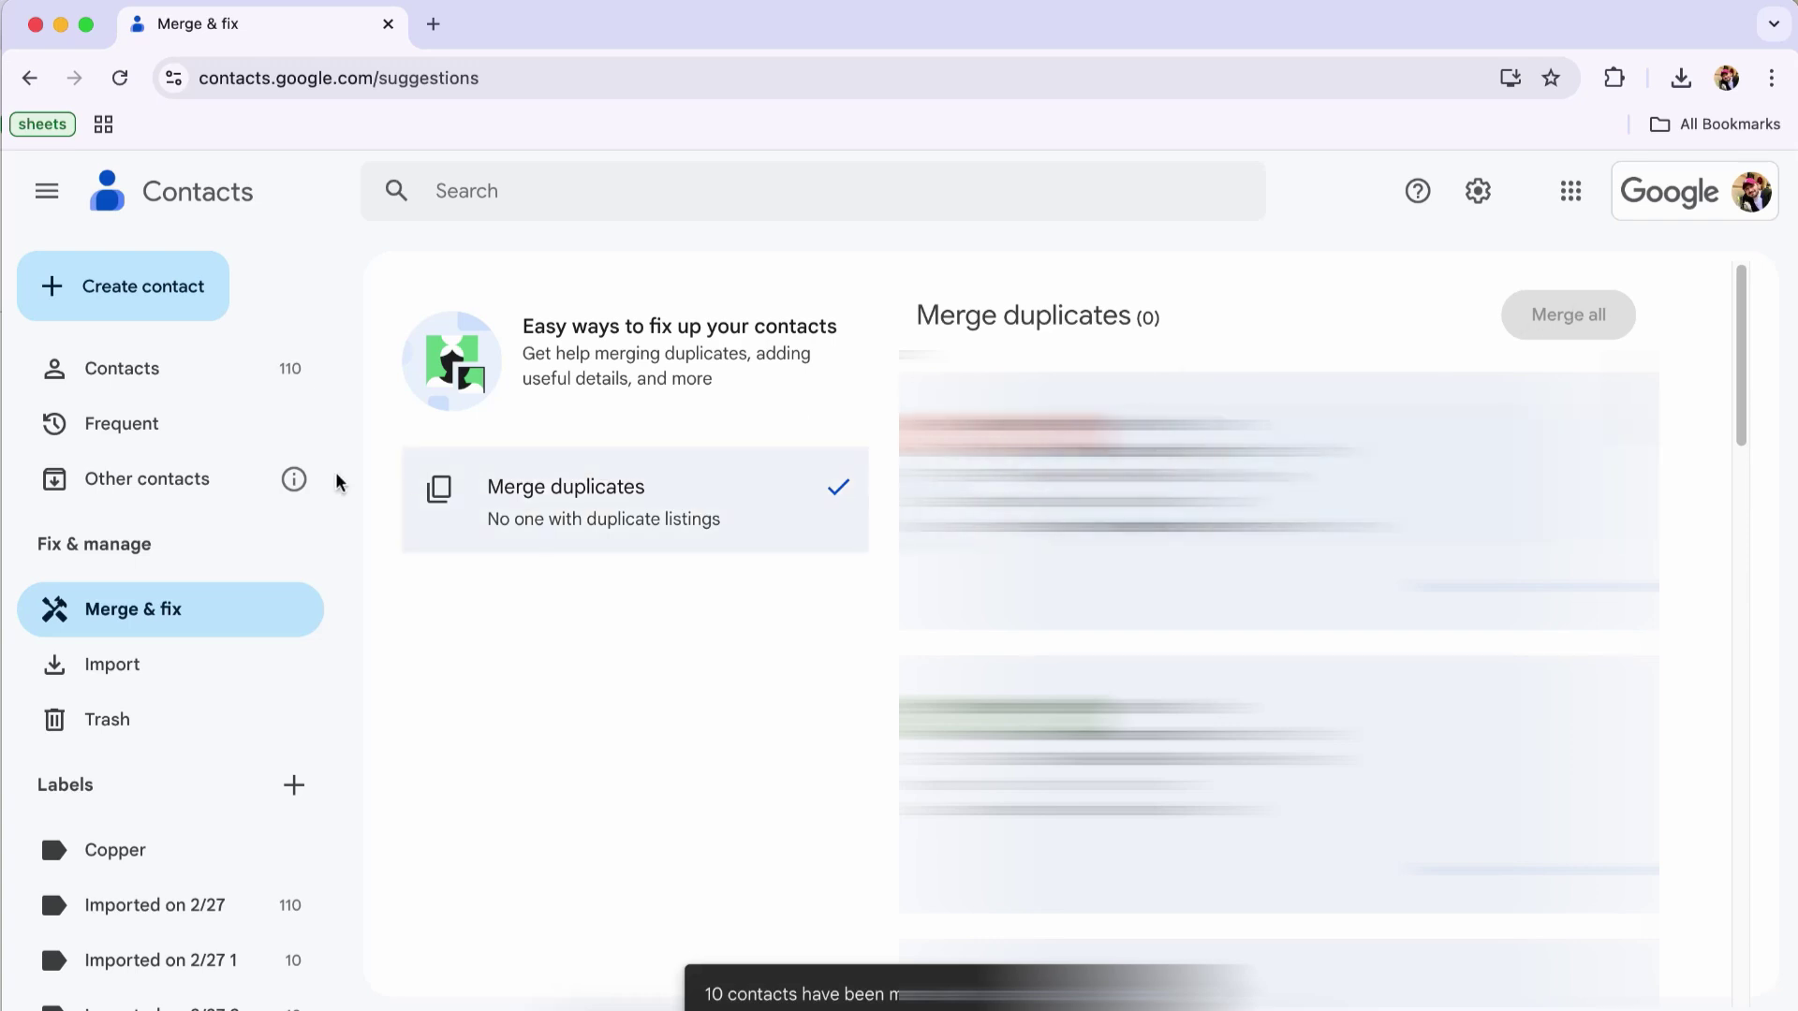
left_click(122, 368)
left_click(134, 609)
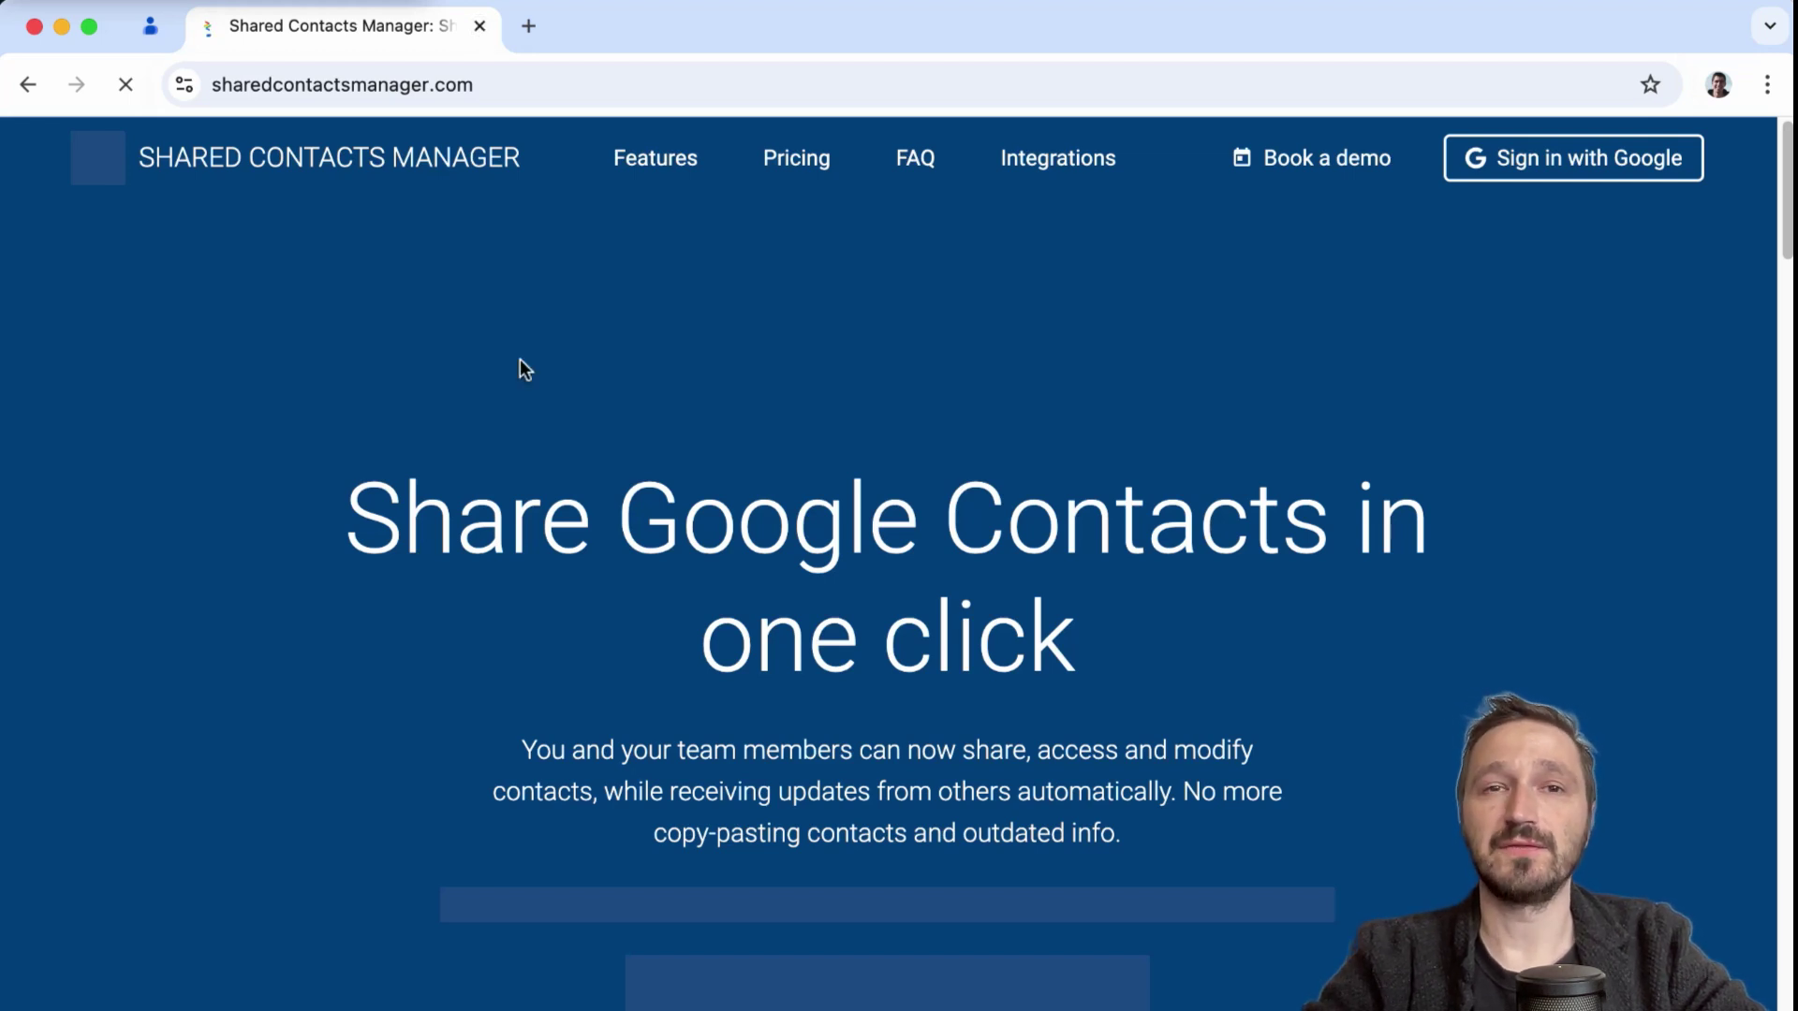
scroll(736, 368, "down", 5)
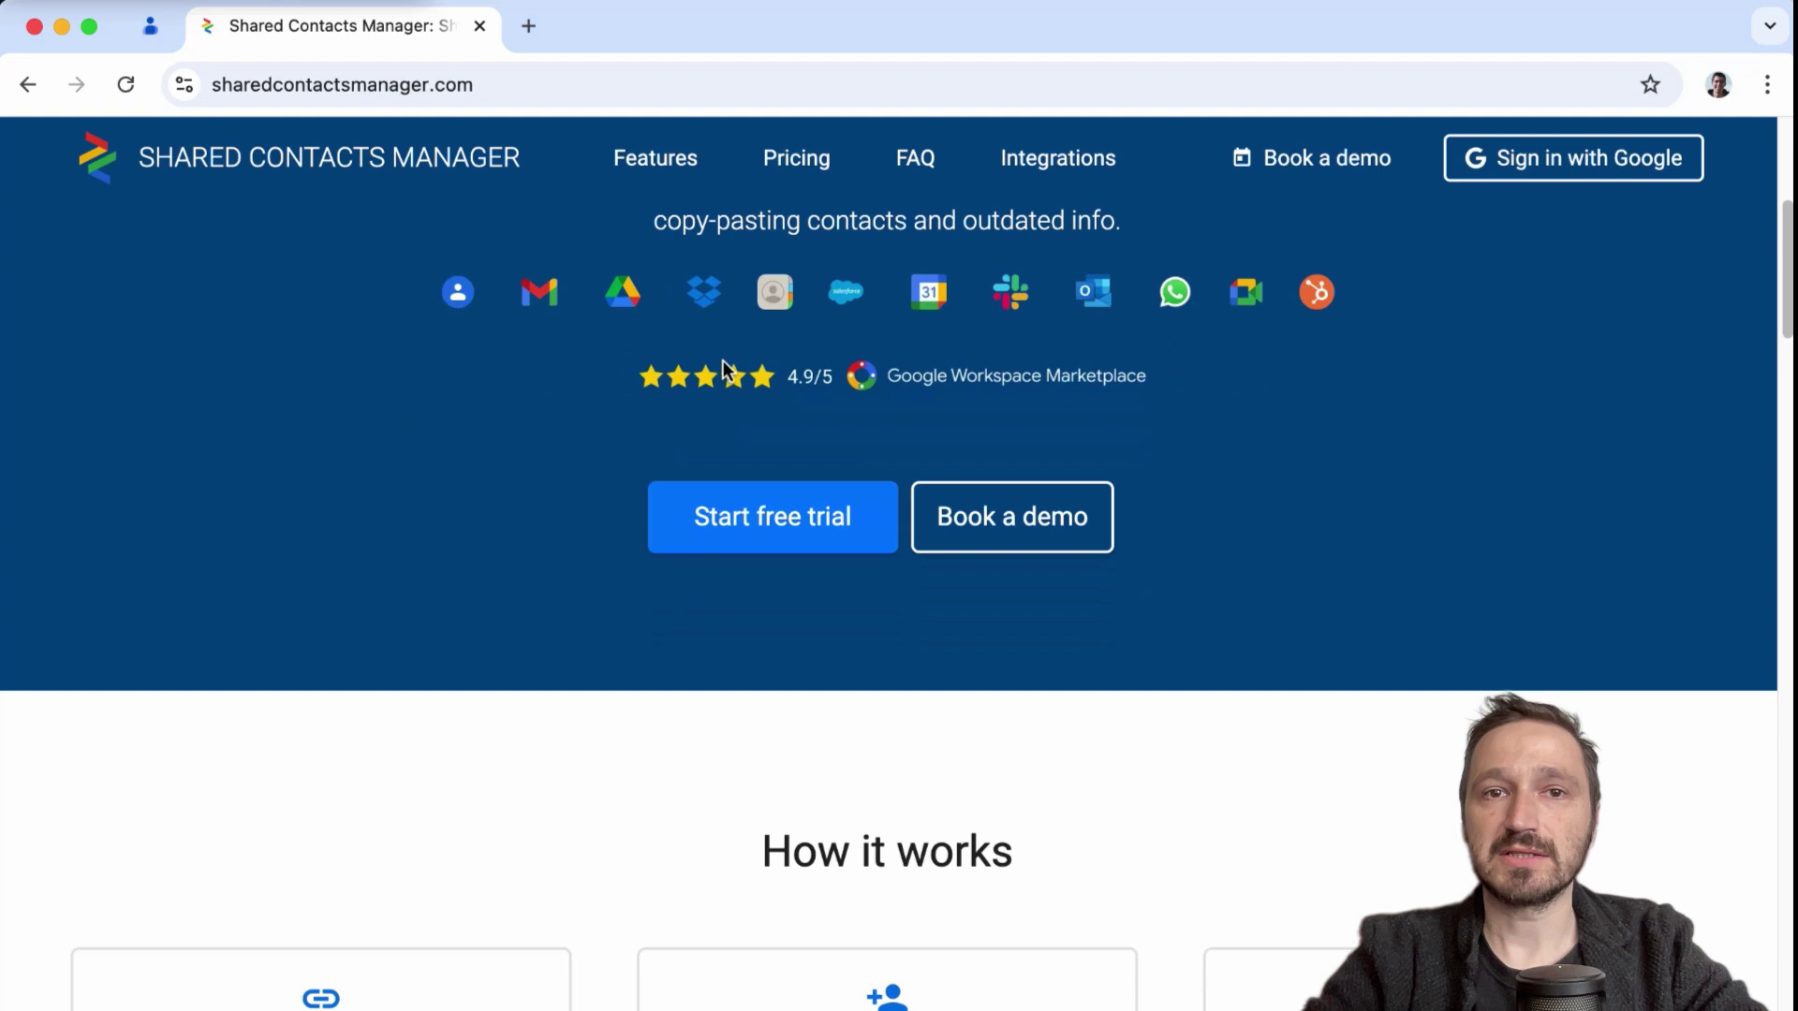
scroll(724, 361, "down", 5)
scroll(724, 361, "down", 5)
scroll(724, 361, "down", 5)
scroll(724, 360, "down", 5)
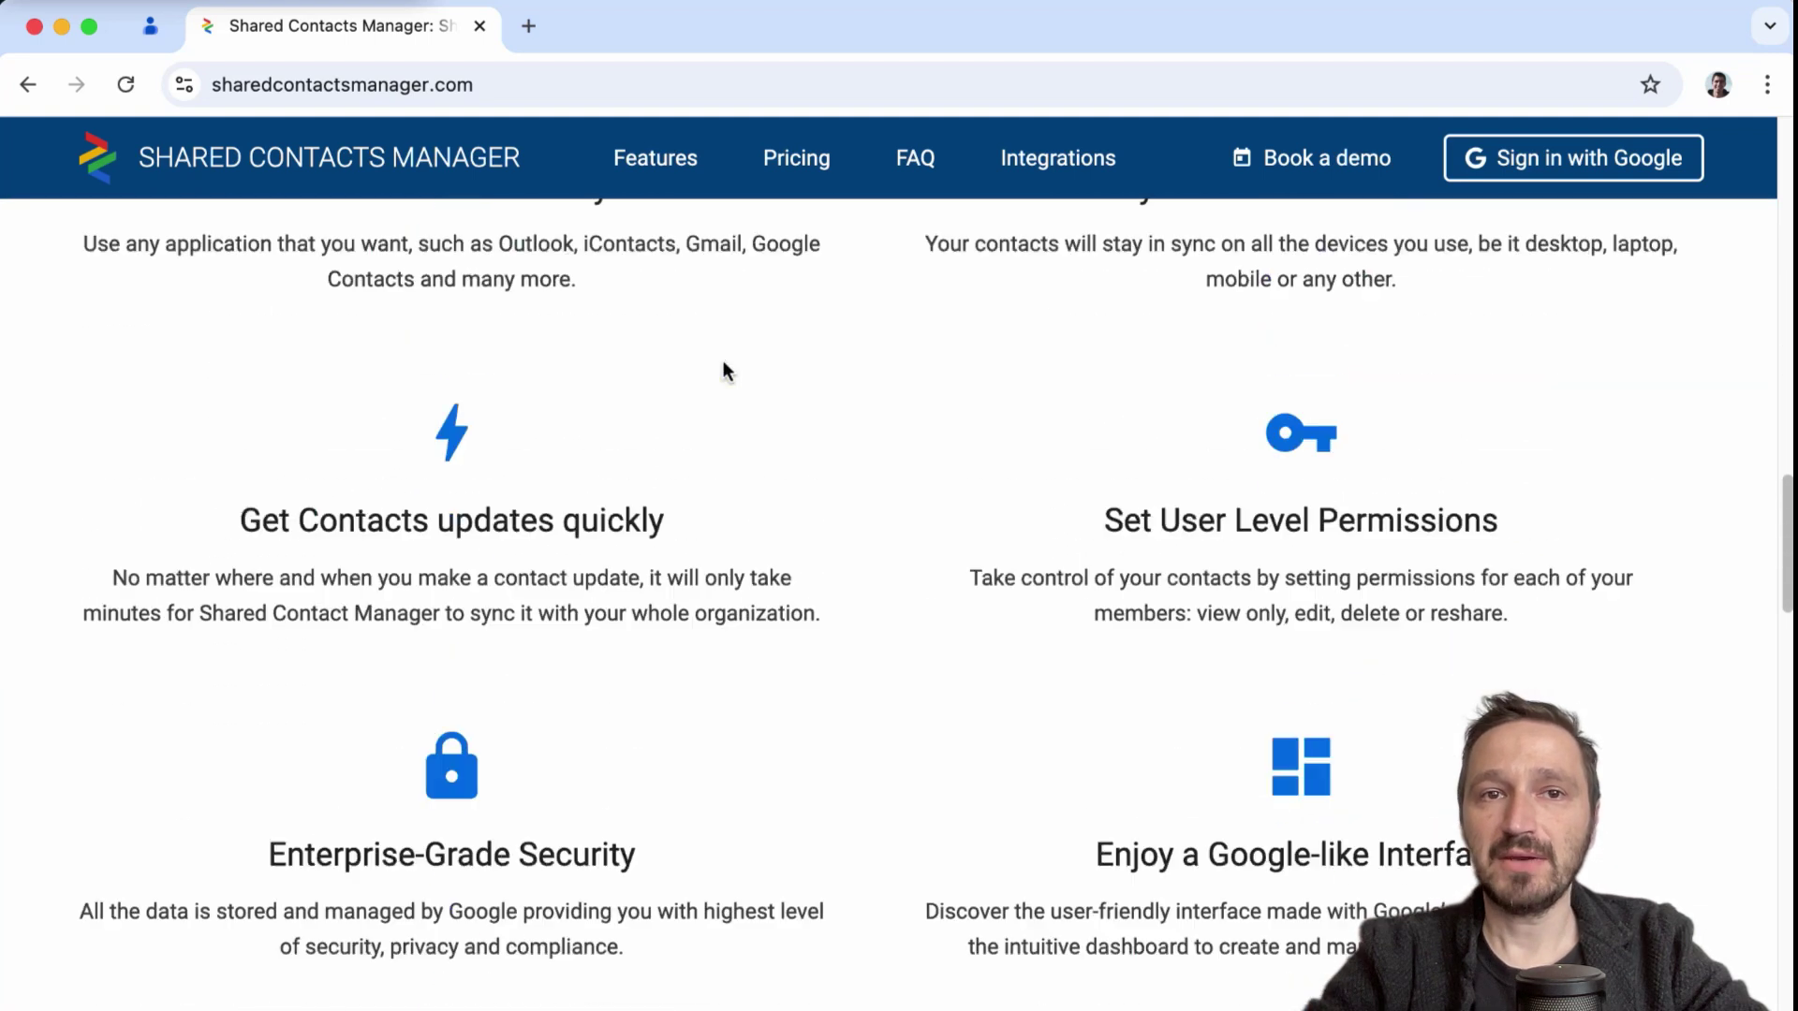
scroll(723, 361, "down", 5)
scroll(724, 362, "up", 5)
scroll(724, 360, "up", 5)
scroll(724, 361, "down", 5)
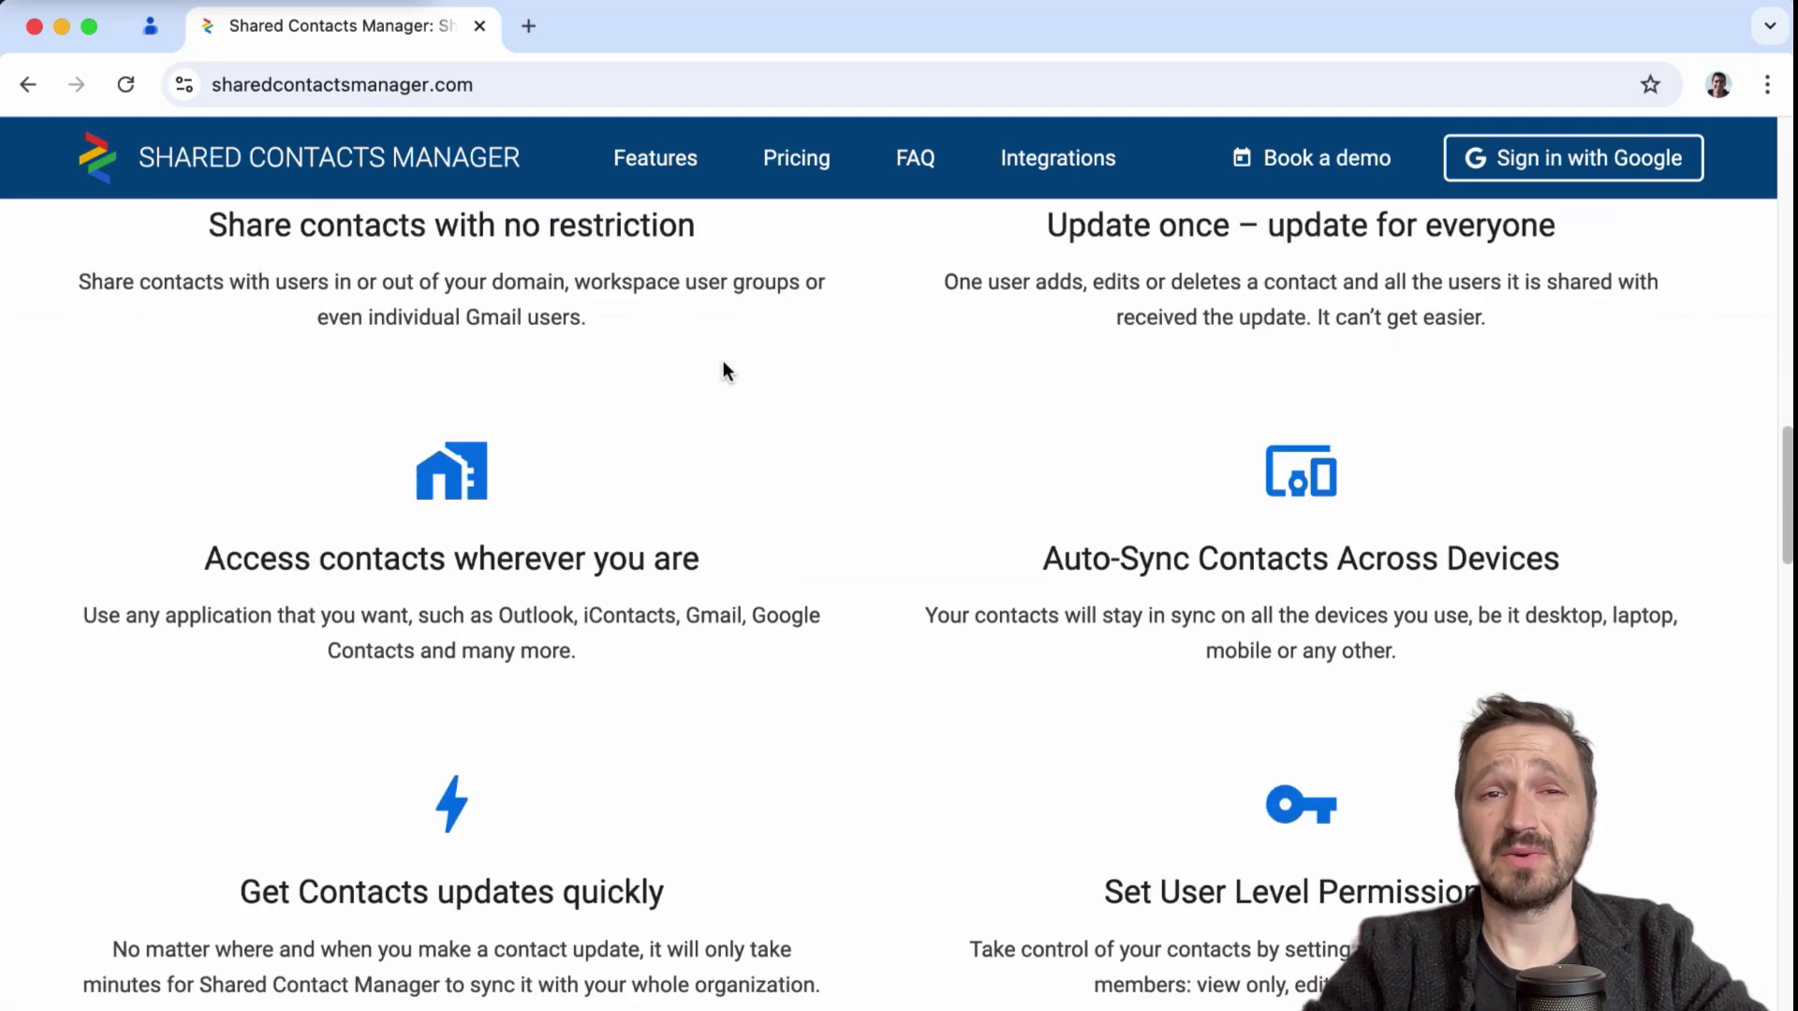
scroll(724, 361, "up", 1)
scroll(723, 361, "down", 2)
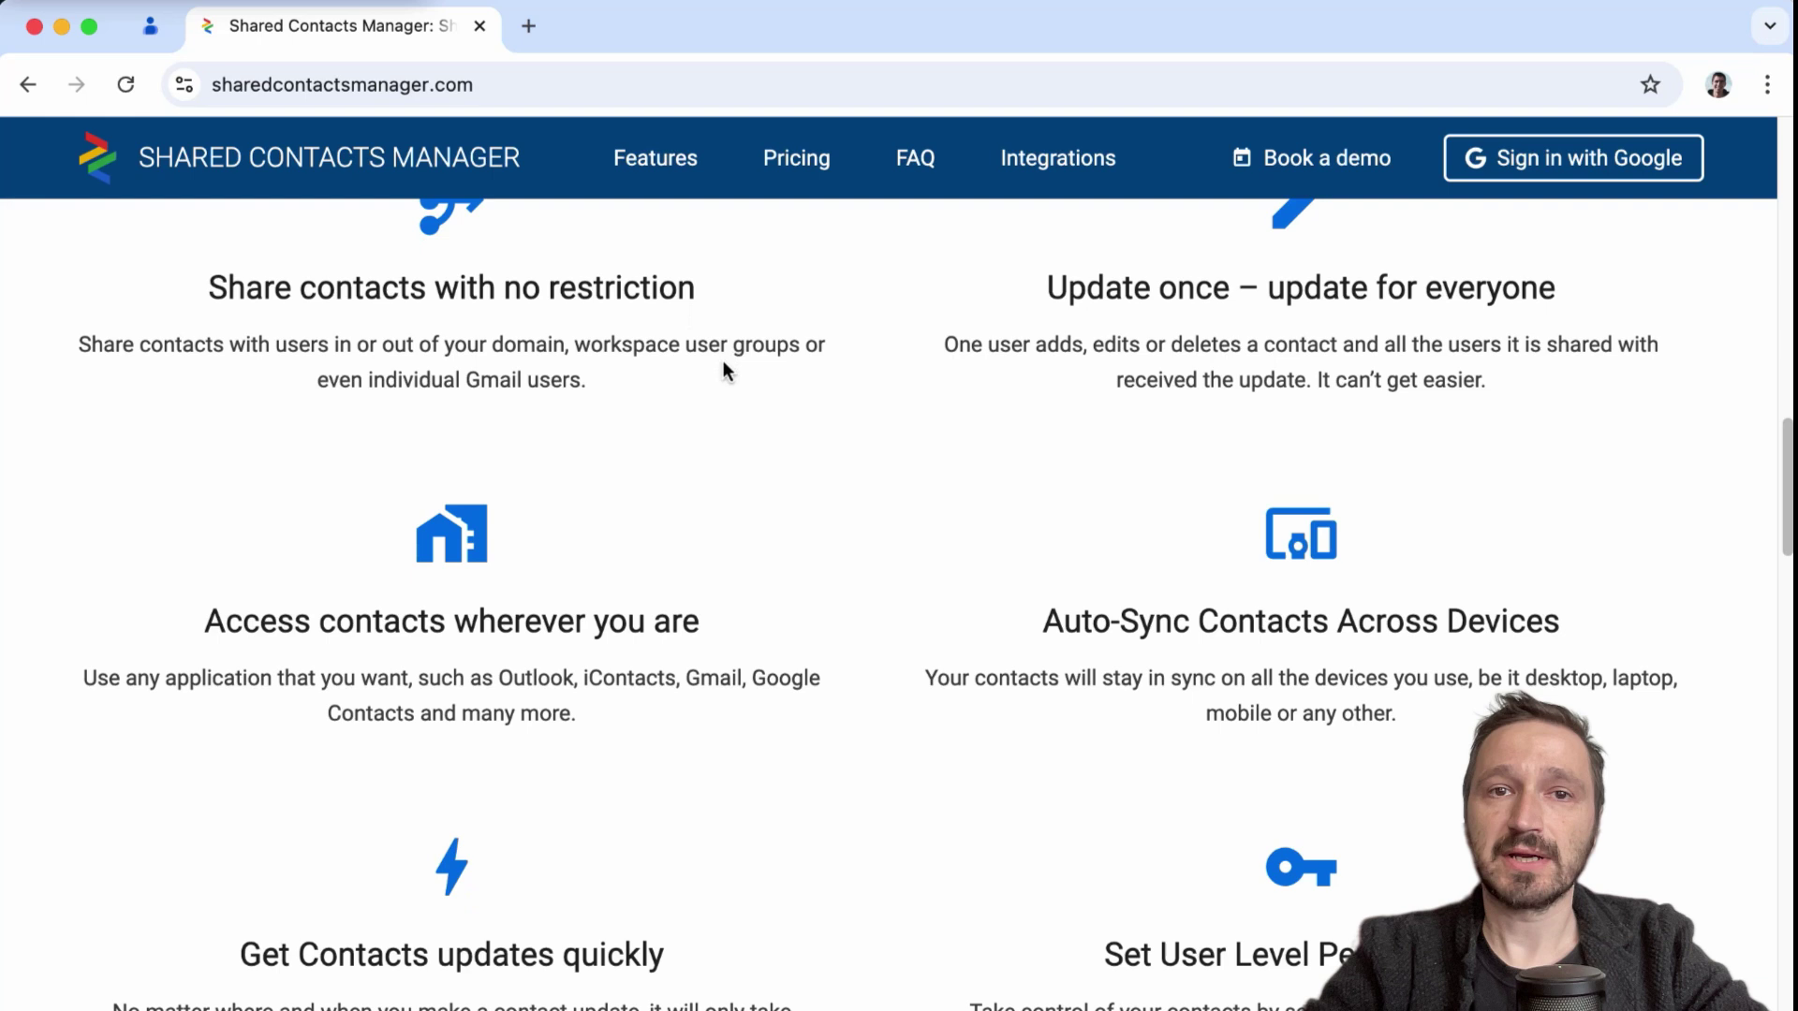
scroll(724, 361, "down", 2)
scroll(723, 361, "up", 3)
scroll(723, 362, "up", 6)
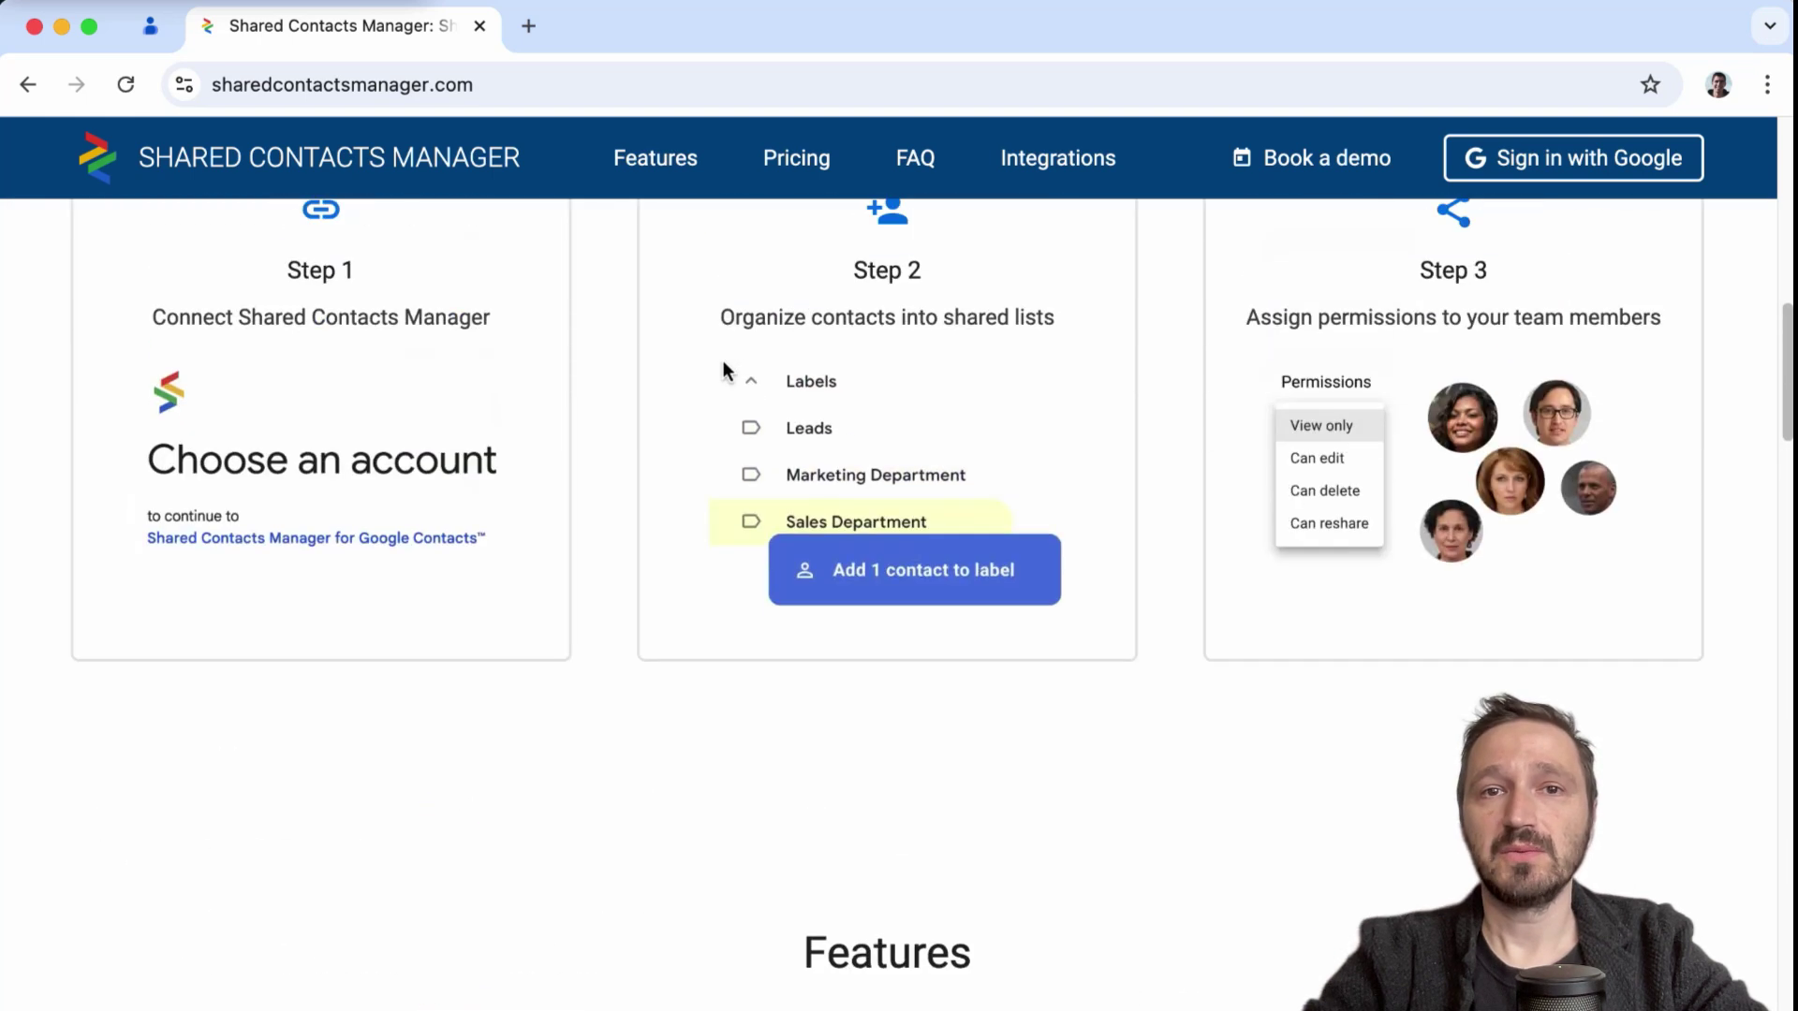
scroll(724, 360, "up", 4)
scroll(724, 360, "up", 3)
scroll(724, 362, "up", 3)
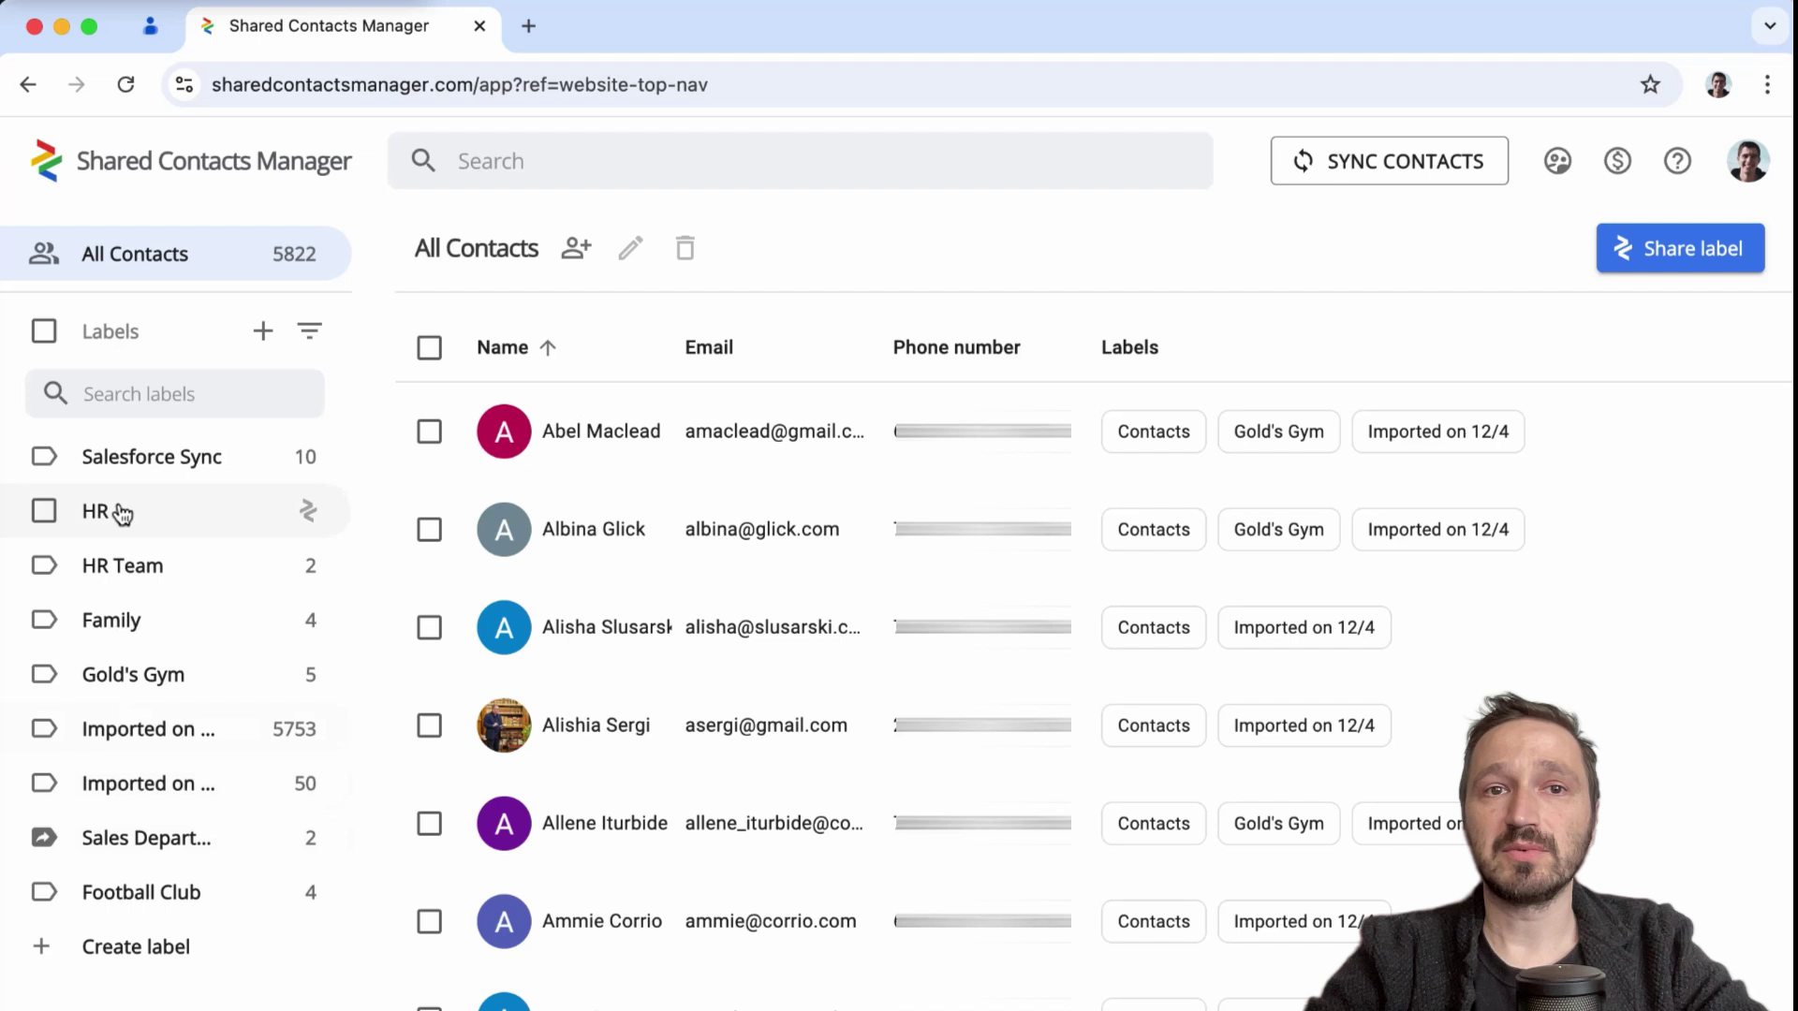
- Share the Family label with an individual, coworkers and Students, granting Can edit
left_click(133, 623)
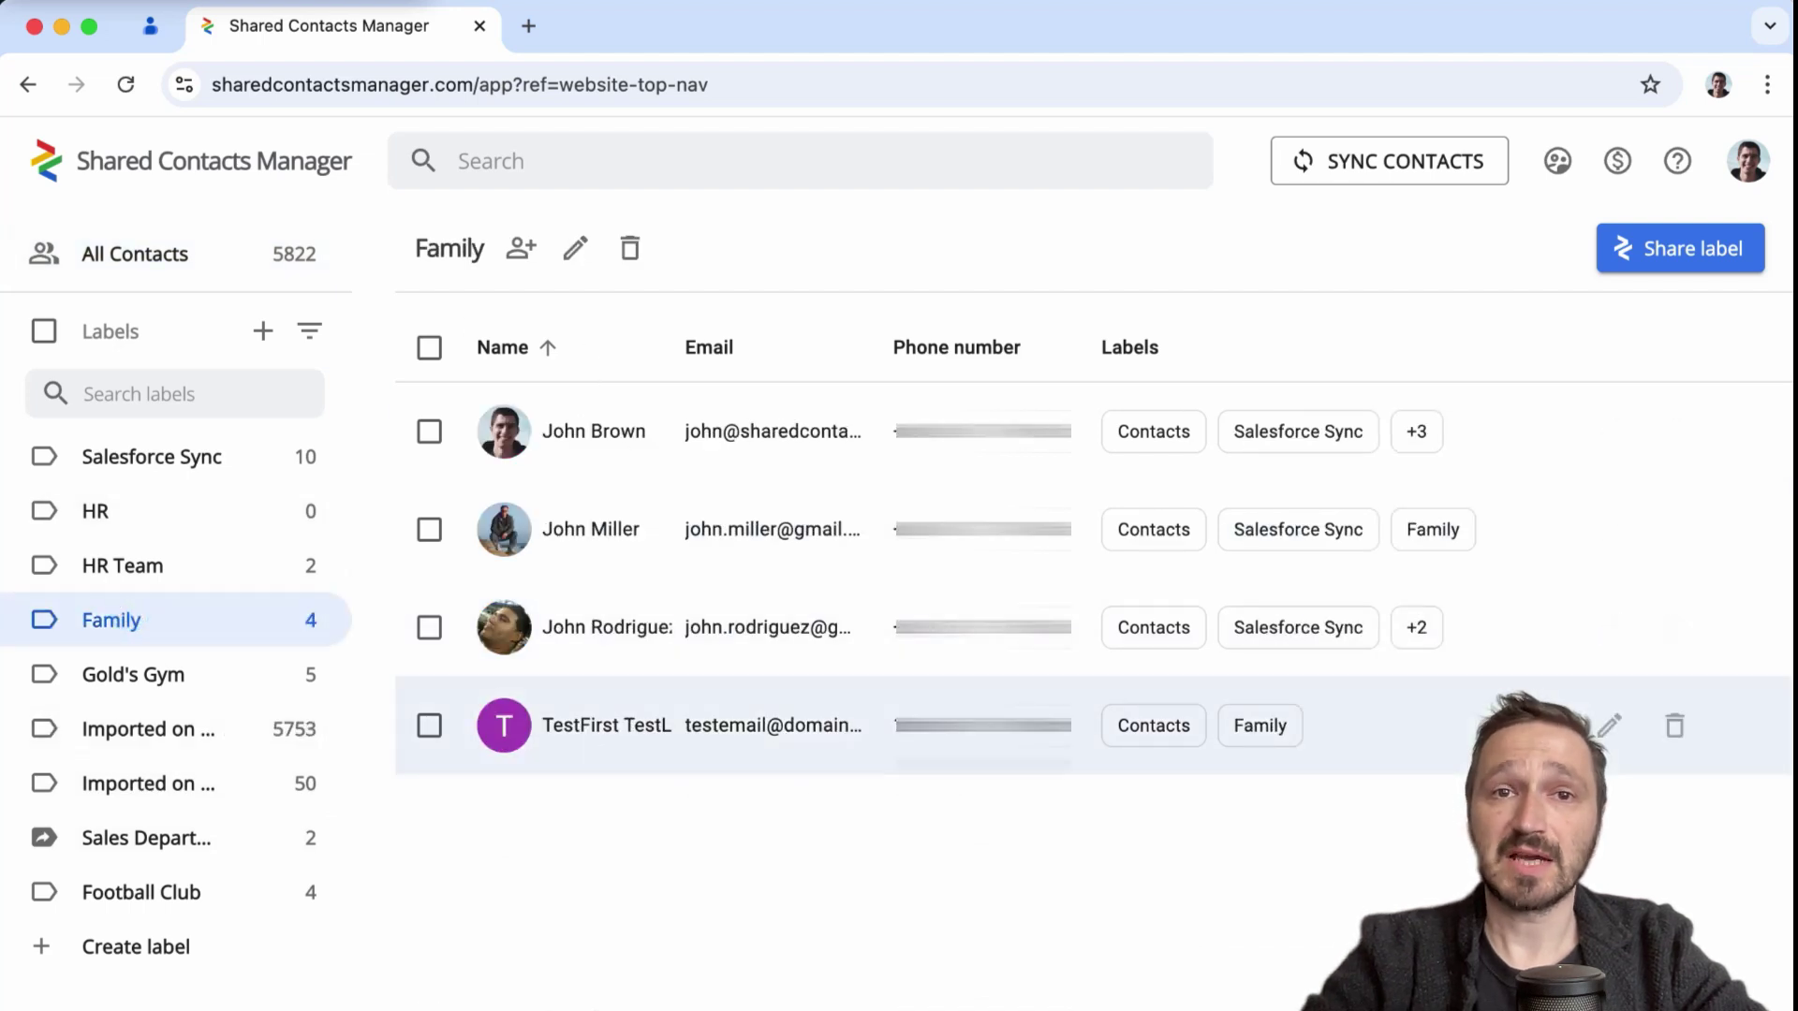
left_click(1660, 268)
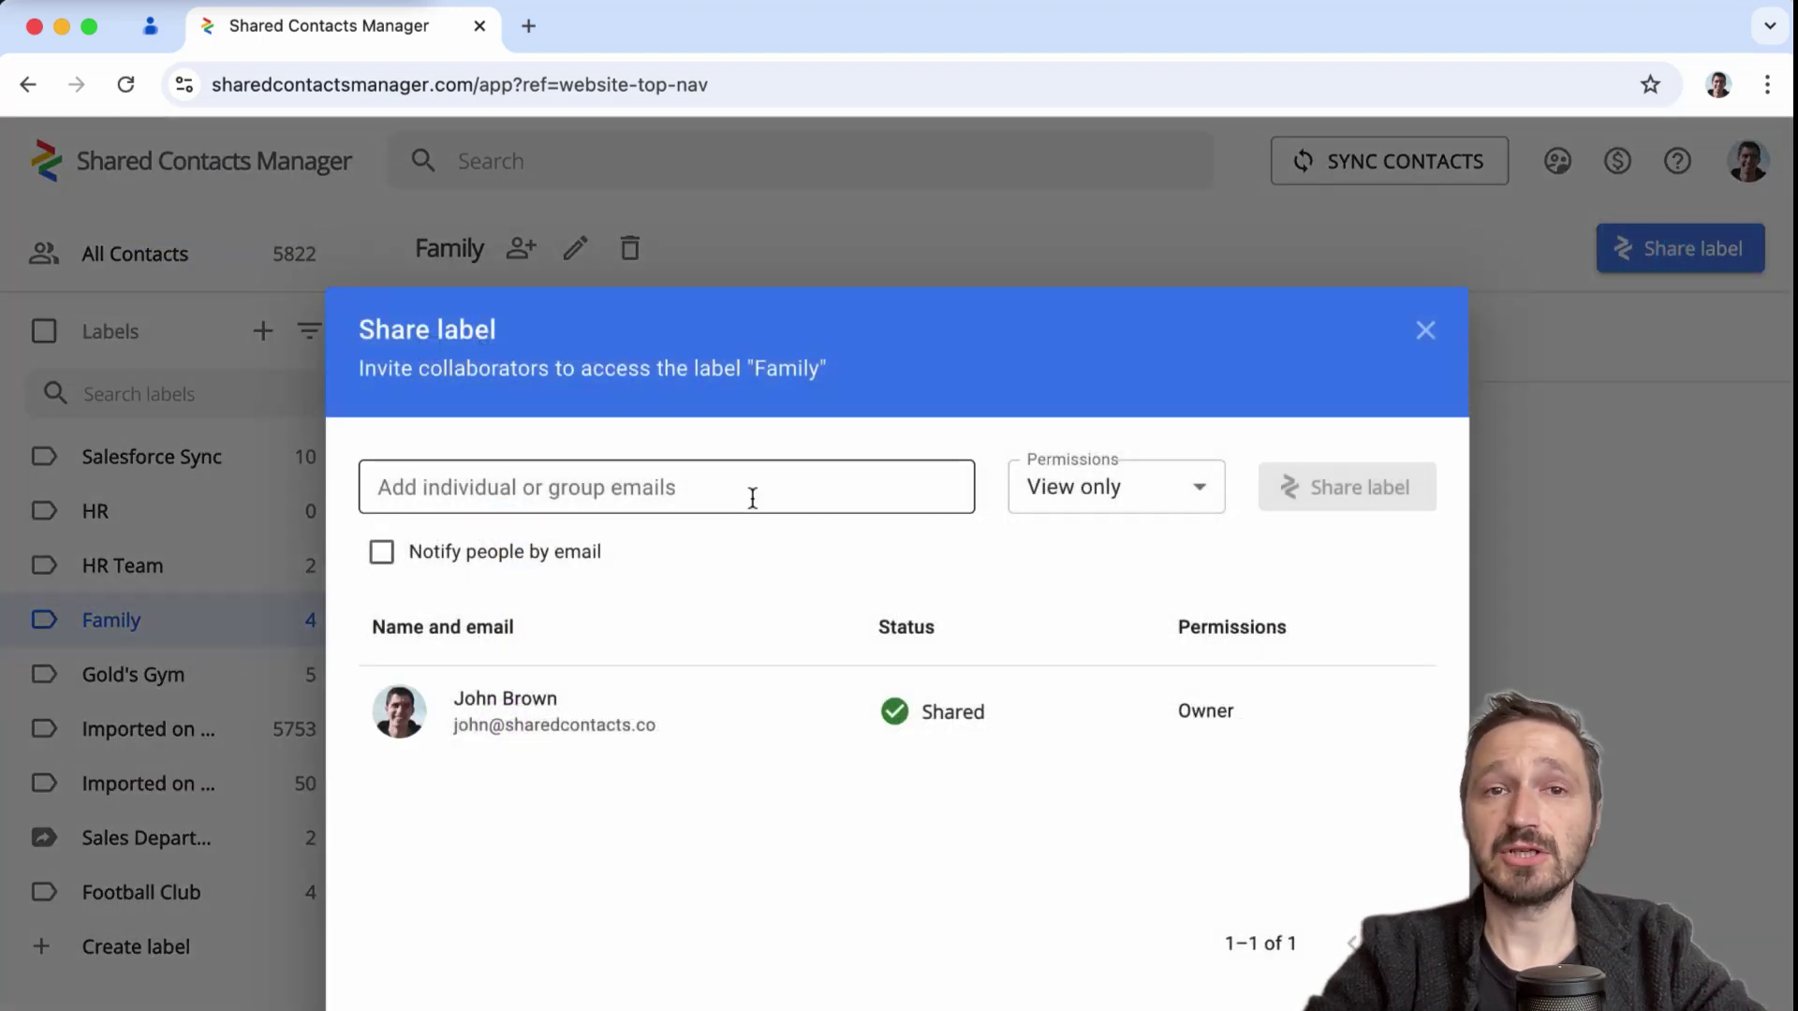
left_click(745, 487)
left_click(690, 562)
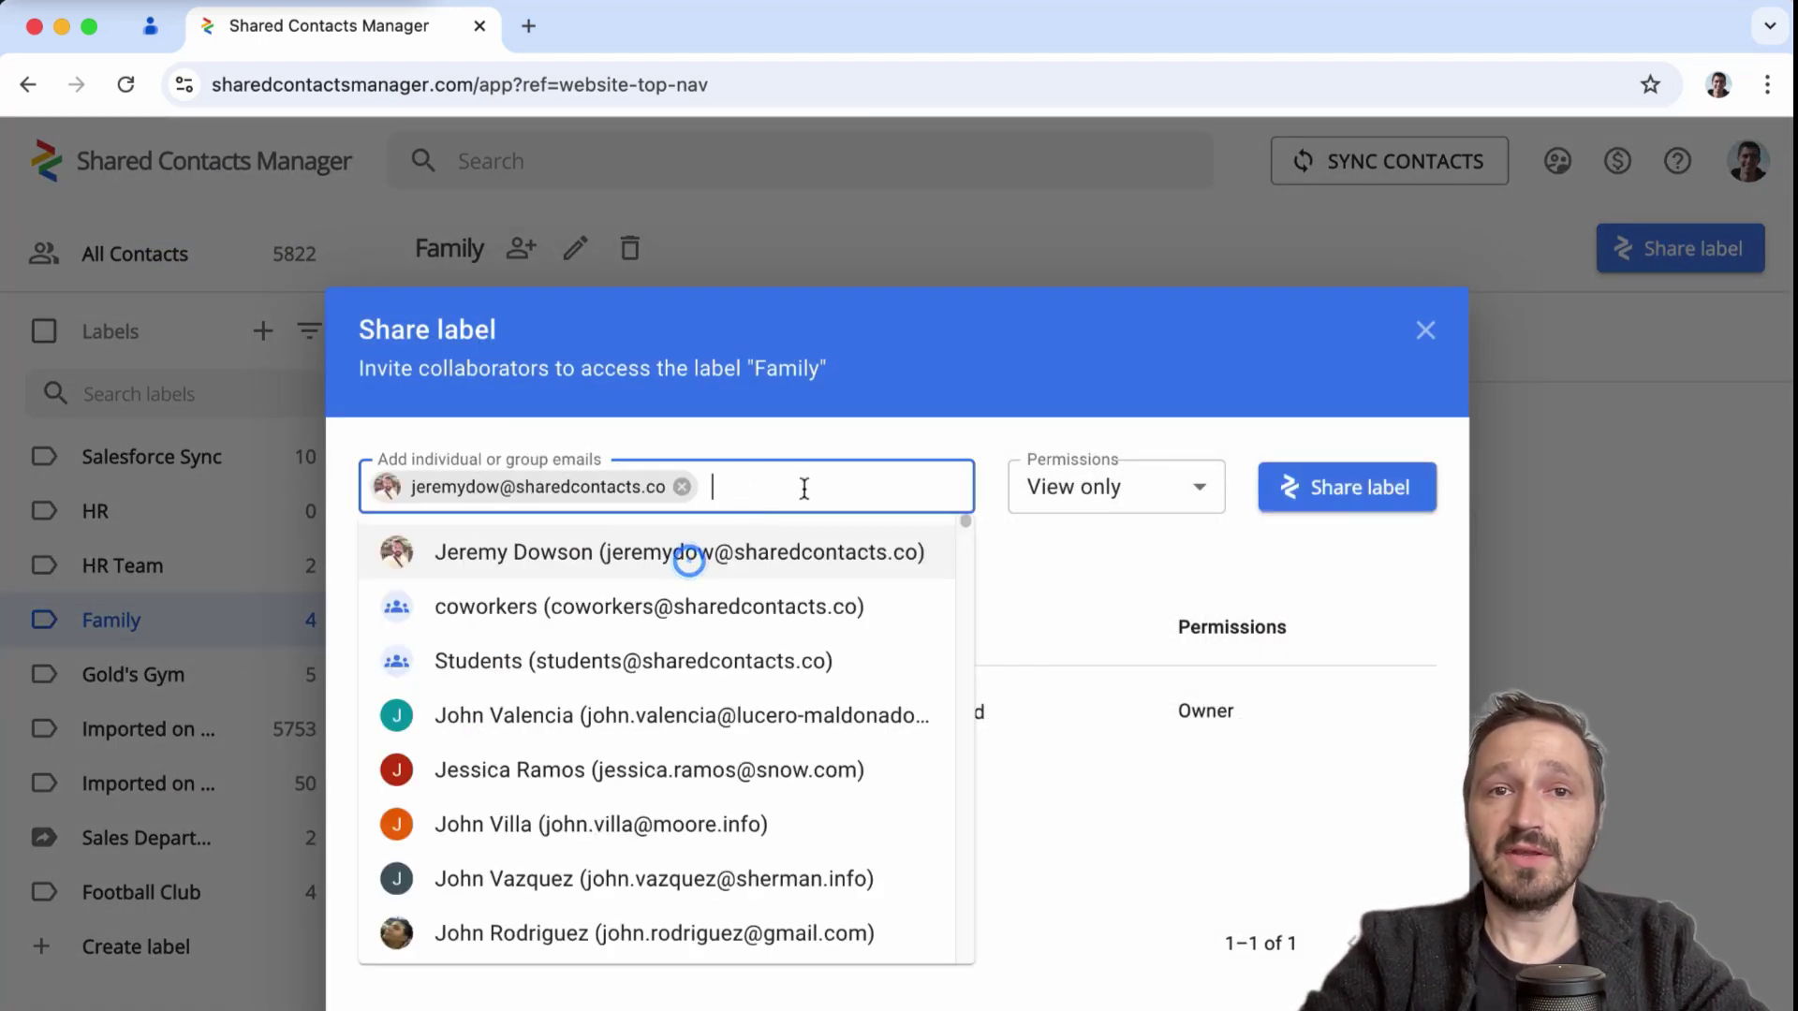
left_click(741, 607)
left_click(726, 681)
left_click(1116, 467)
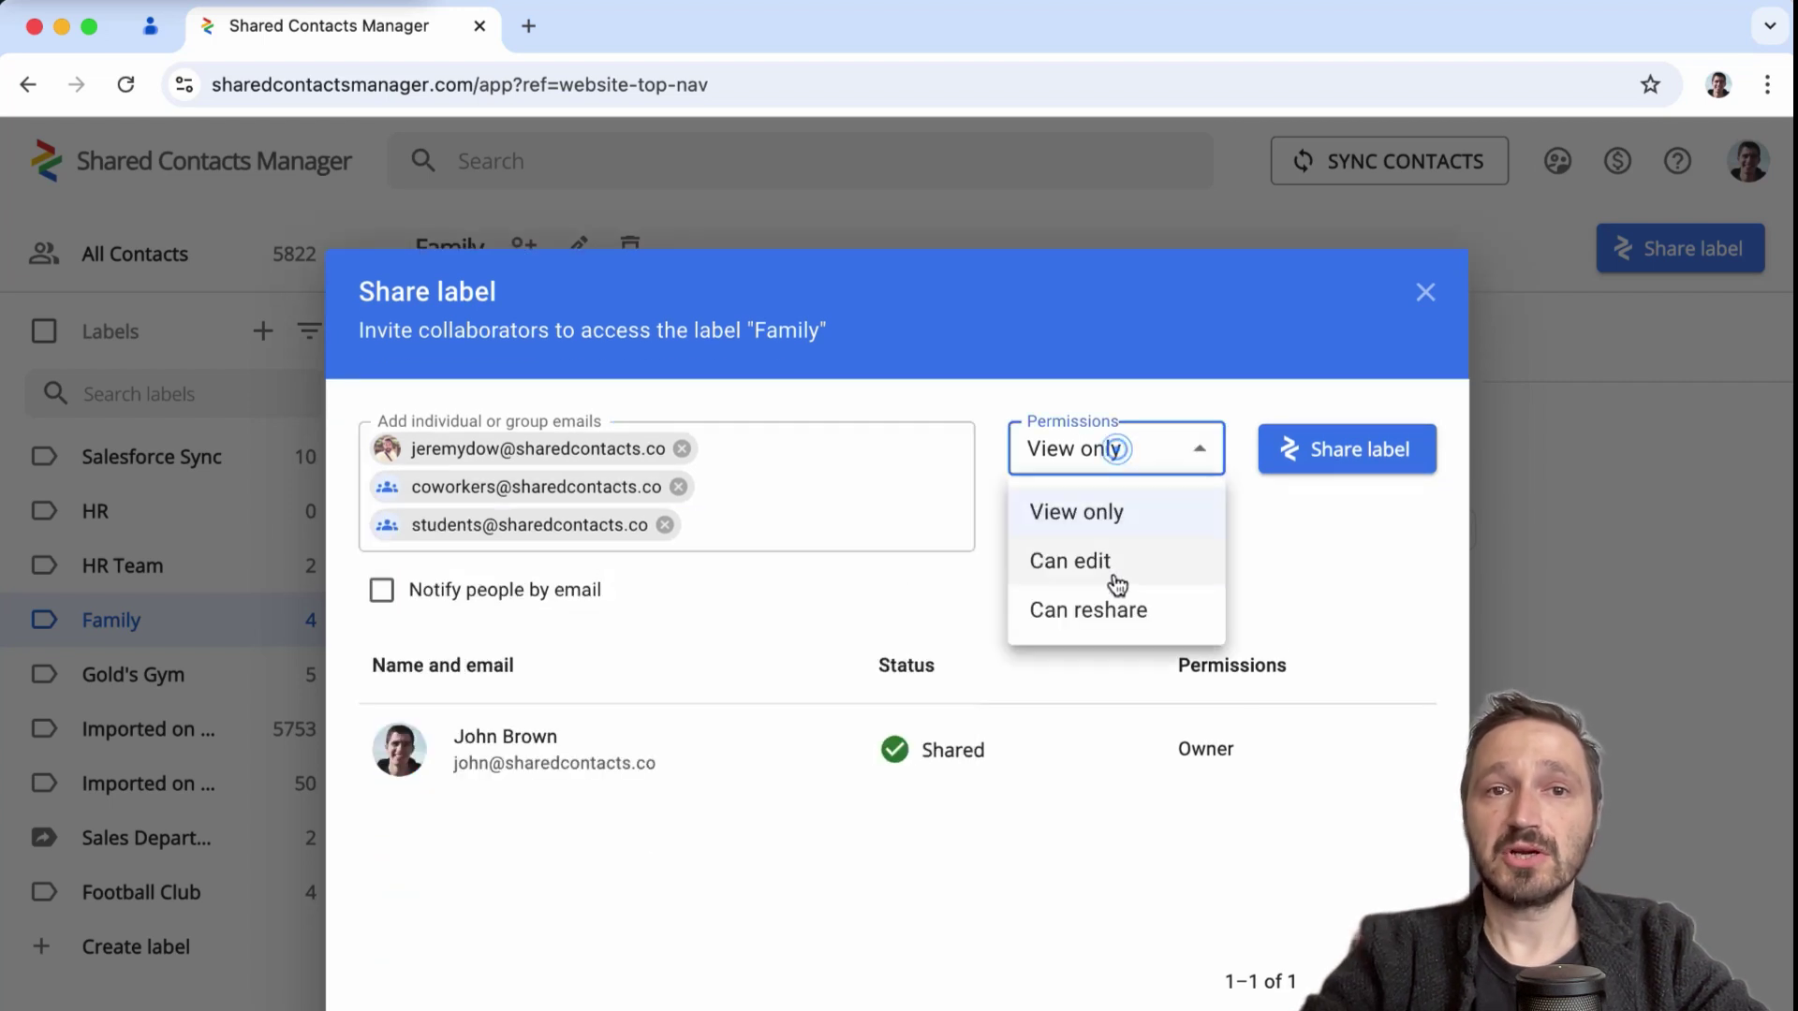
left_click(1109, 561)
left_click(1343, 449)
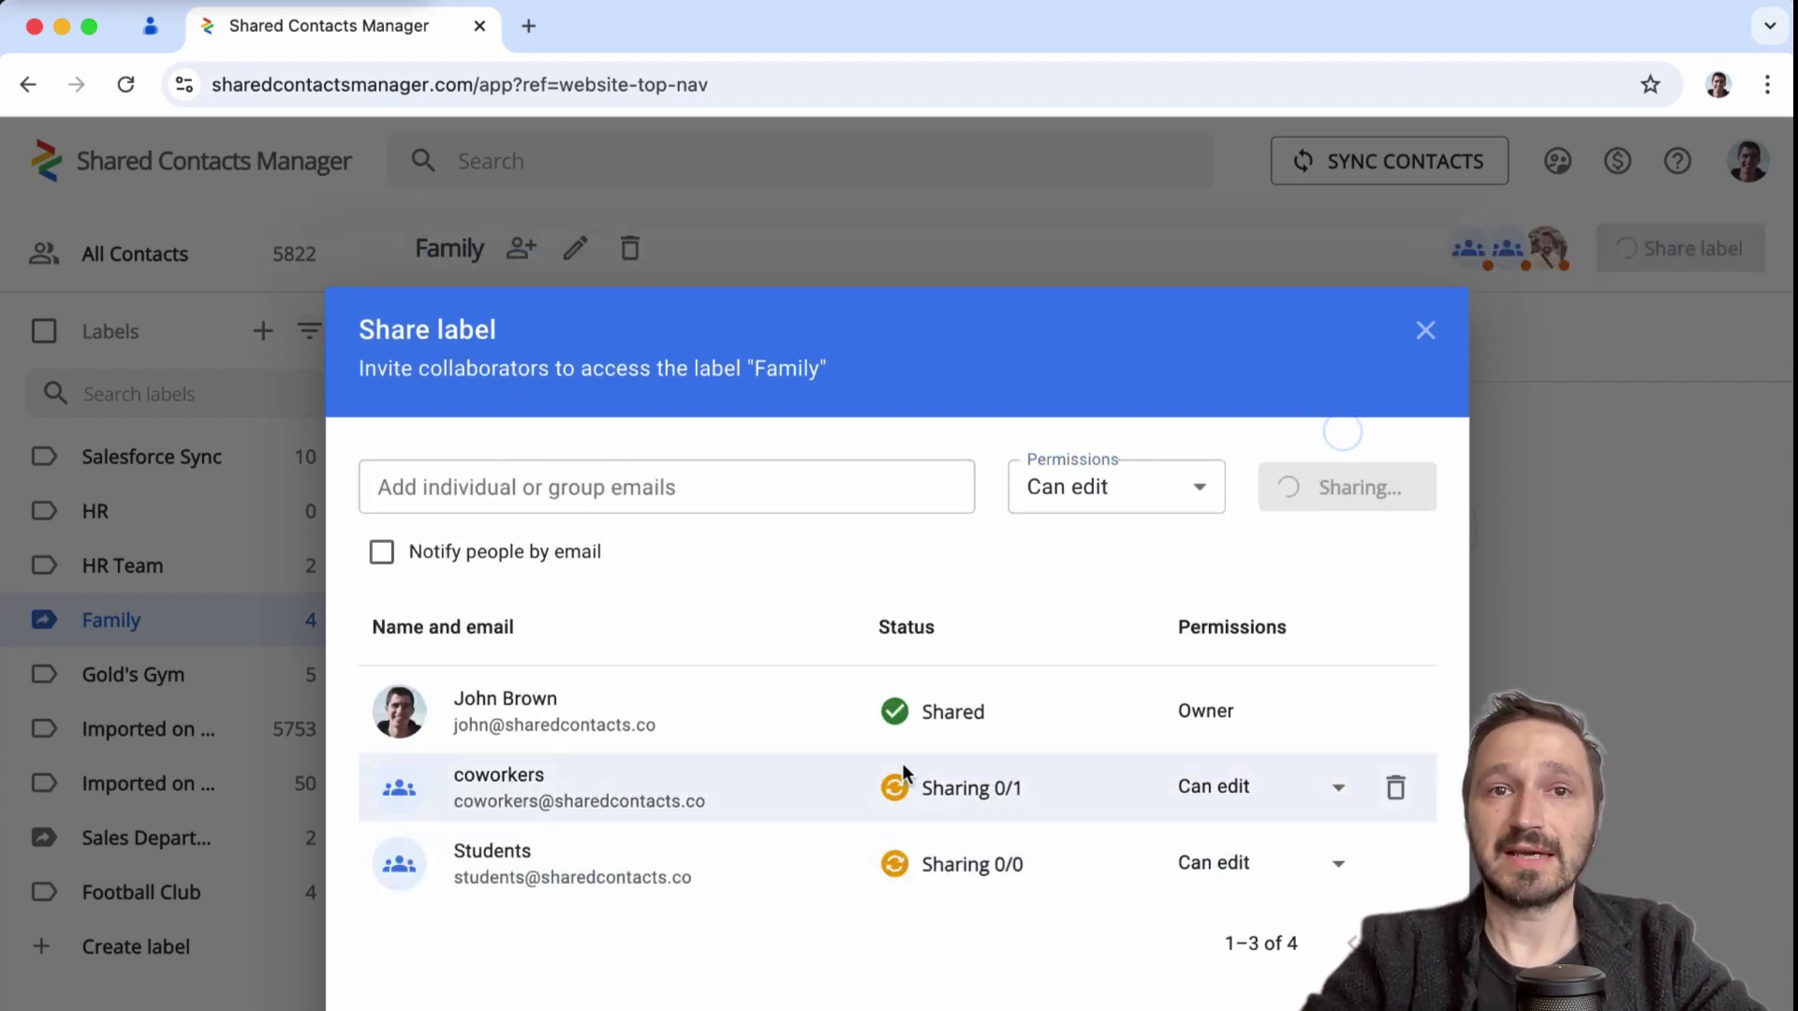
- Change the coworkers and Students group permissions to View only
left_click(1335, 789)
left_click(1248, 843)
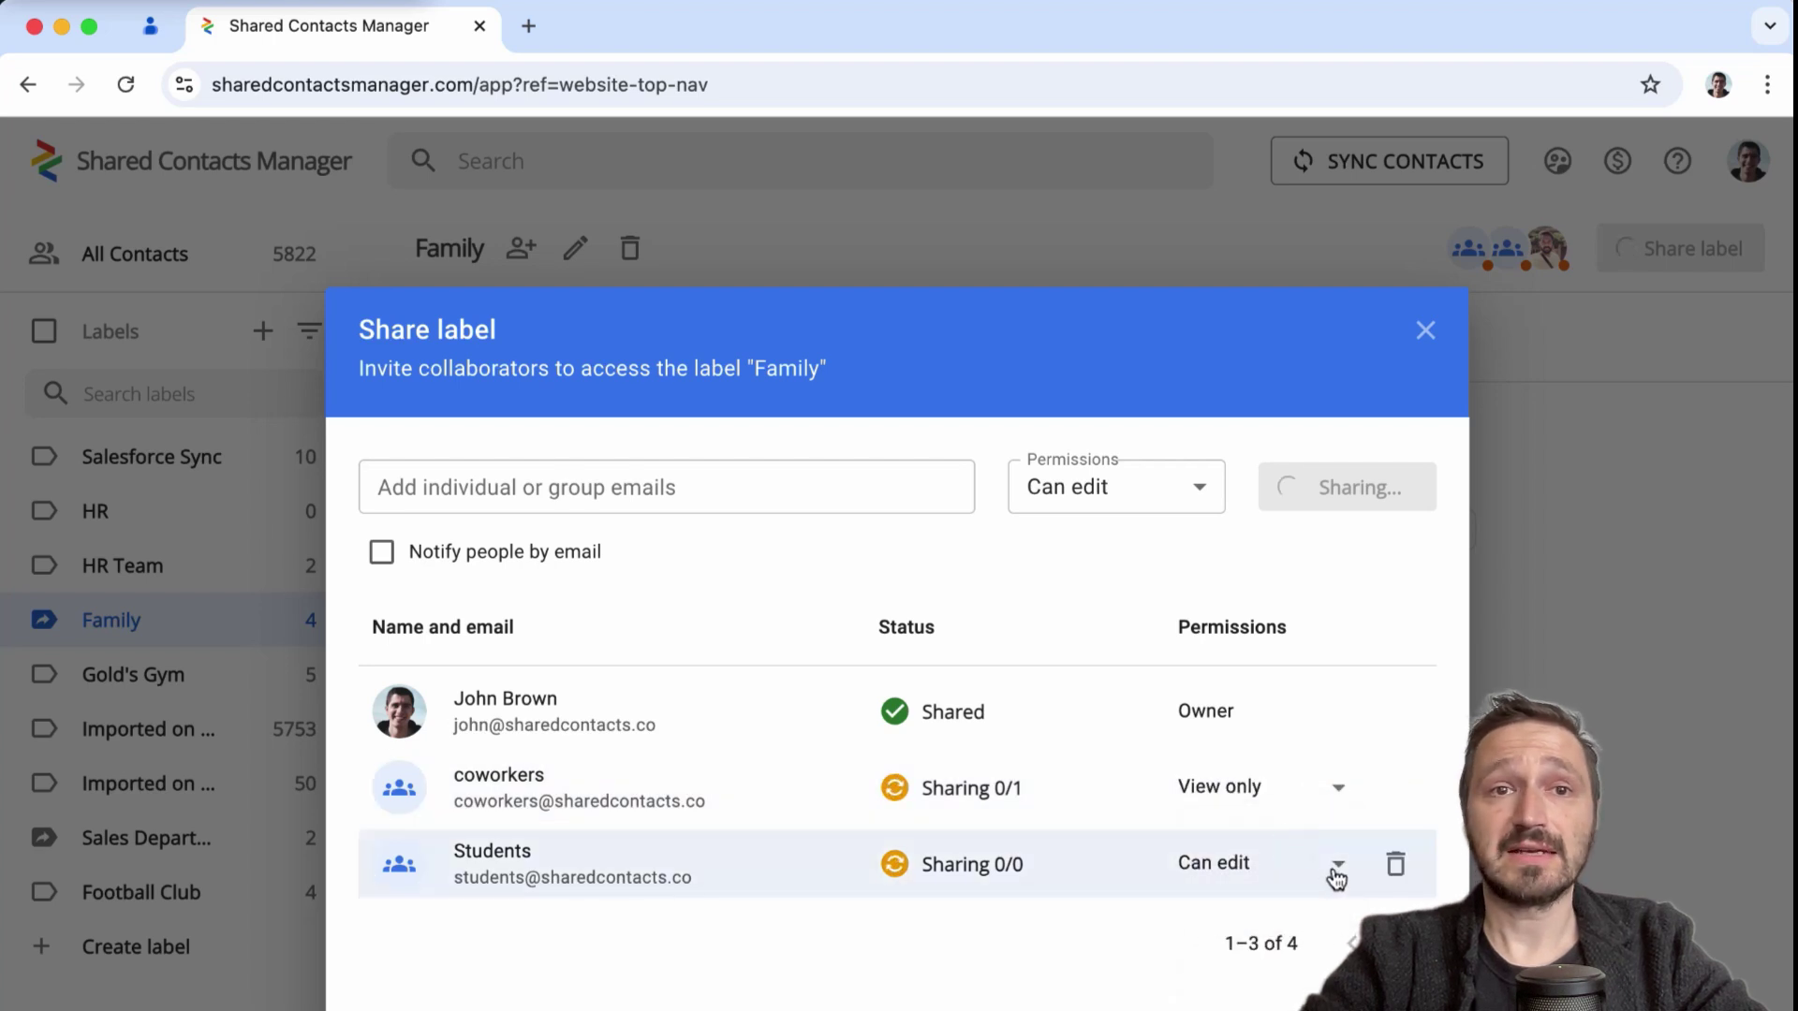
left_click(1336, 865)
left_click(1248, 919)
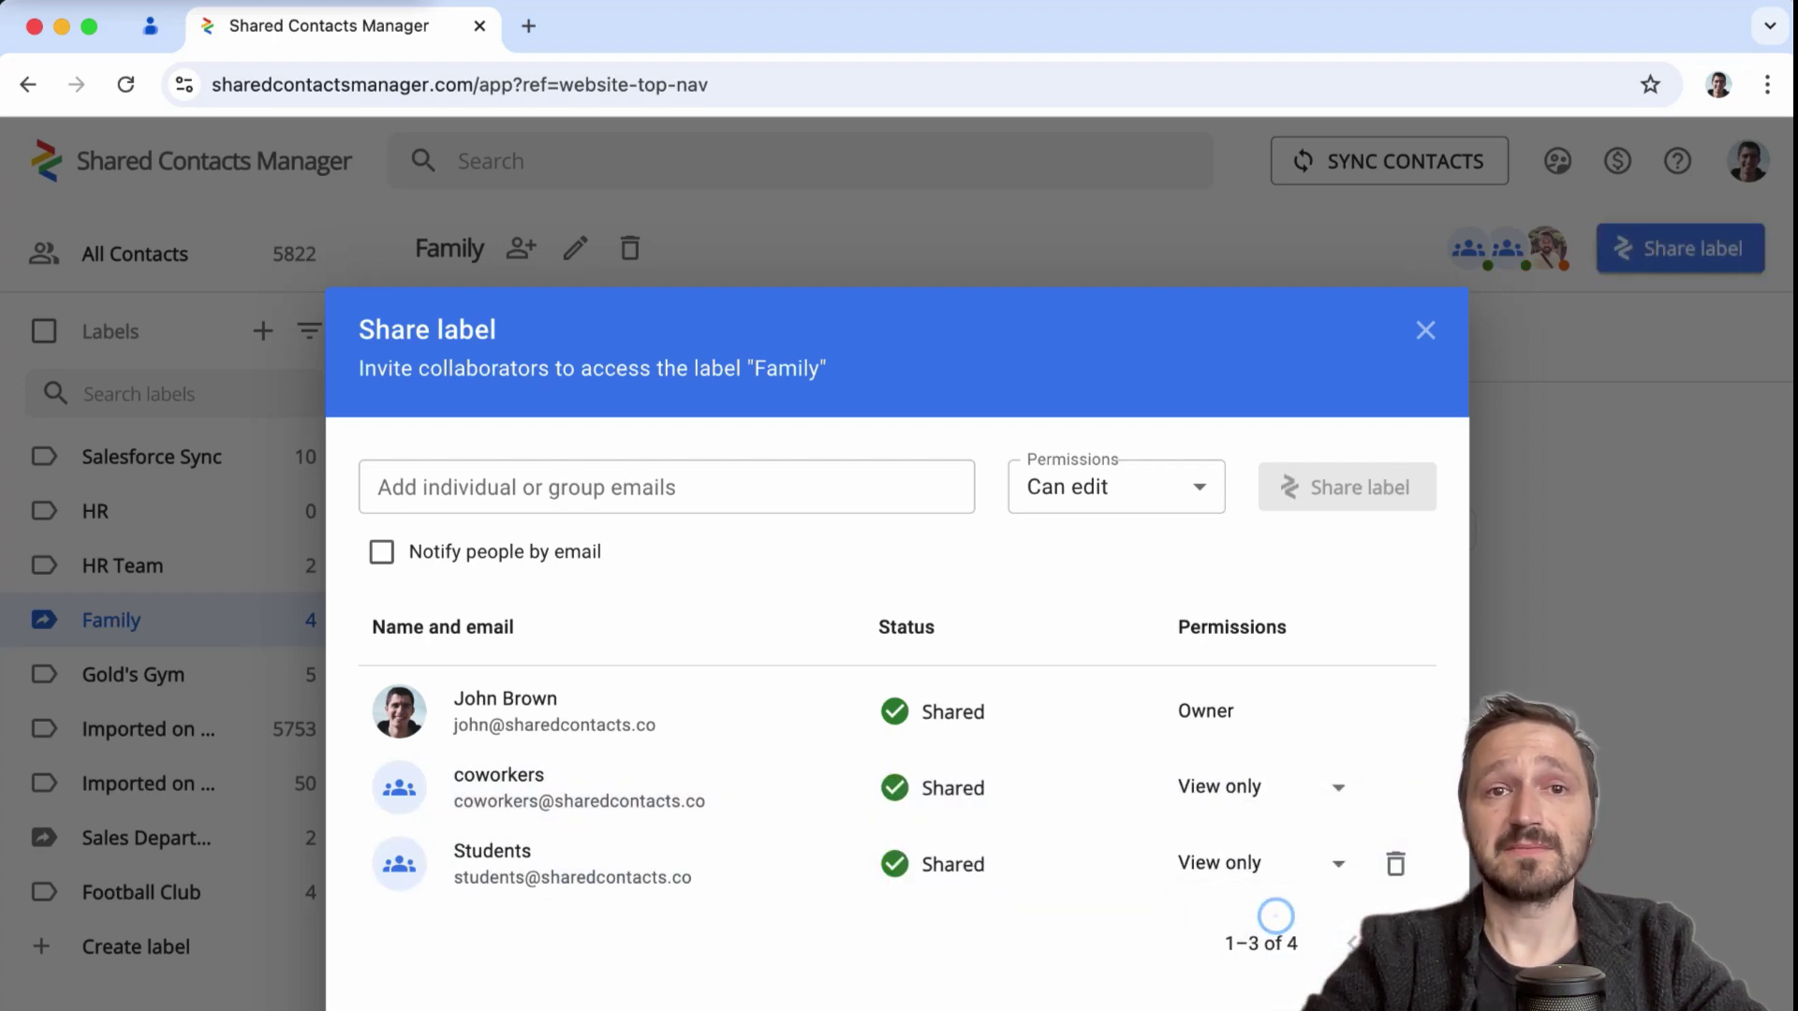